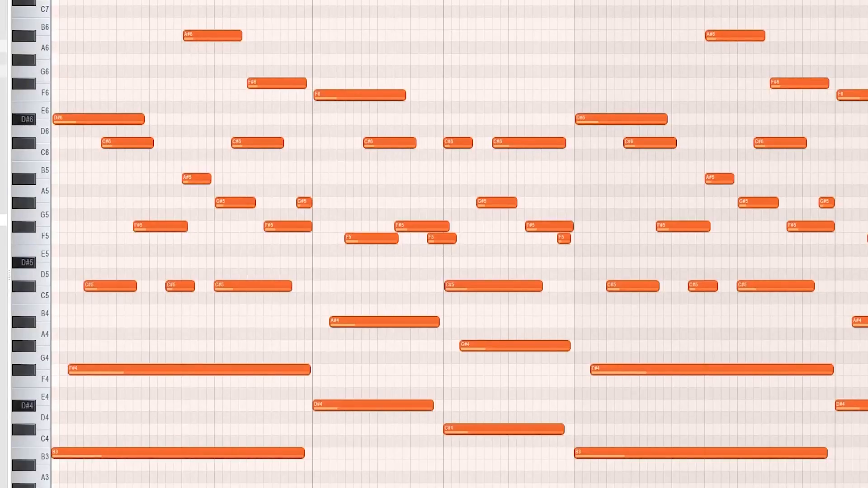
- Review the melody notes and the Liquid Anglung Streams patch, and play back the layer from the start
scroll(459, 244, "down", 1)
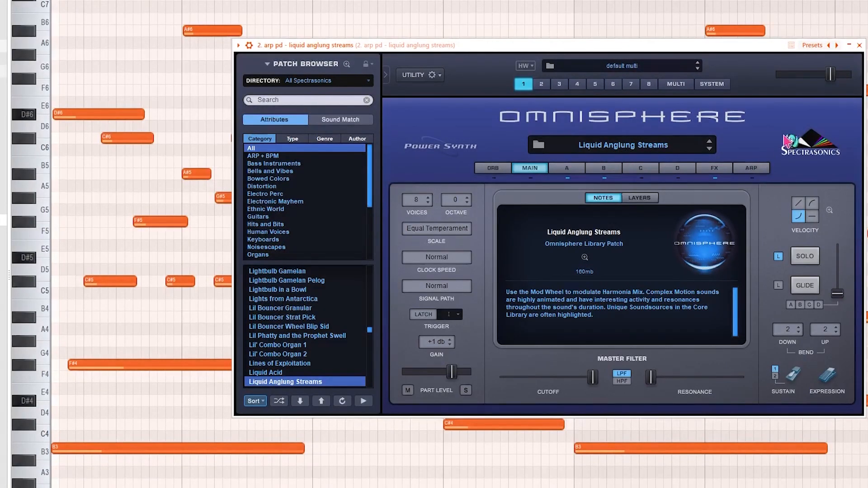
left_click_drag(732, 45, 813, 55)
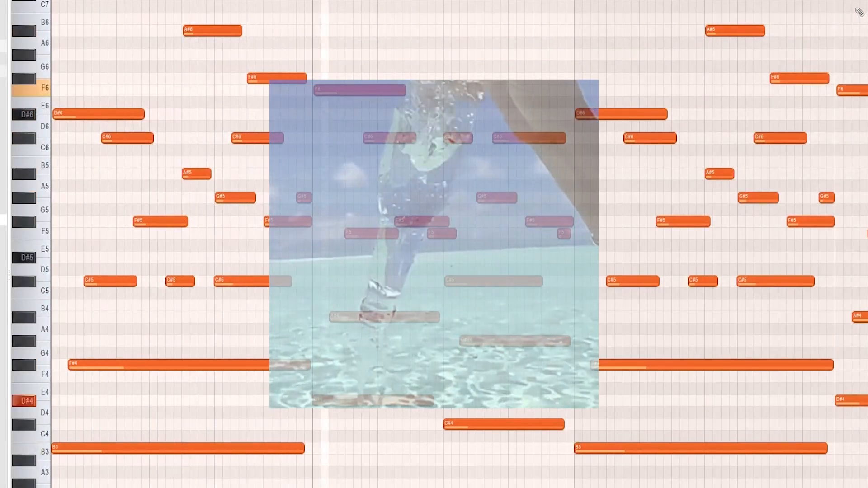
key("space")
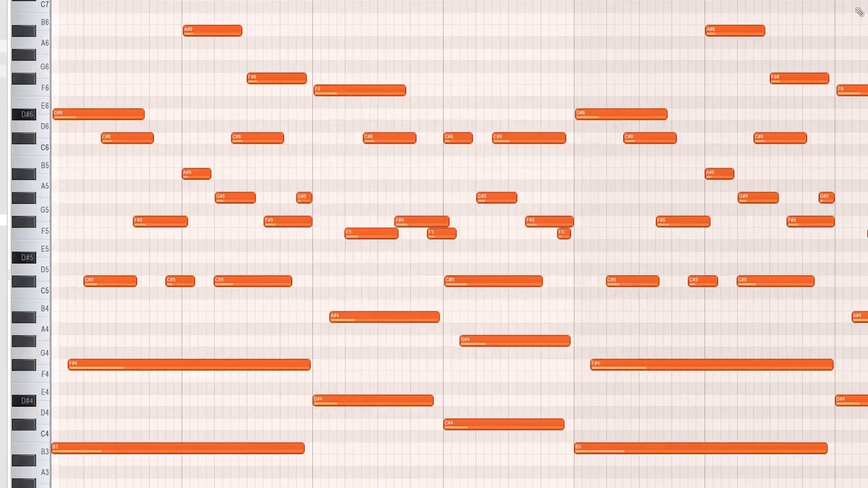
scroll(705, 90, "up", 1)
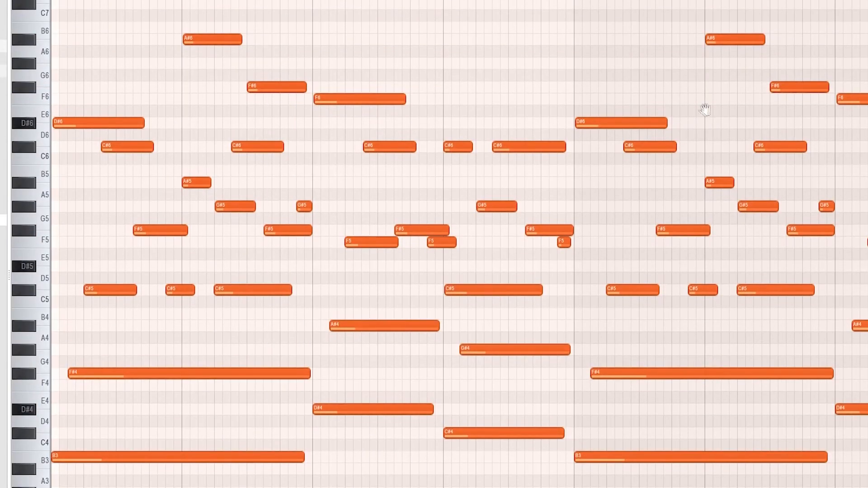
scroll(587, 25, "down", 3)
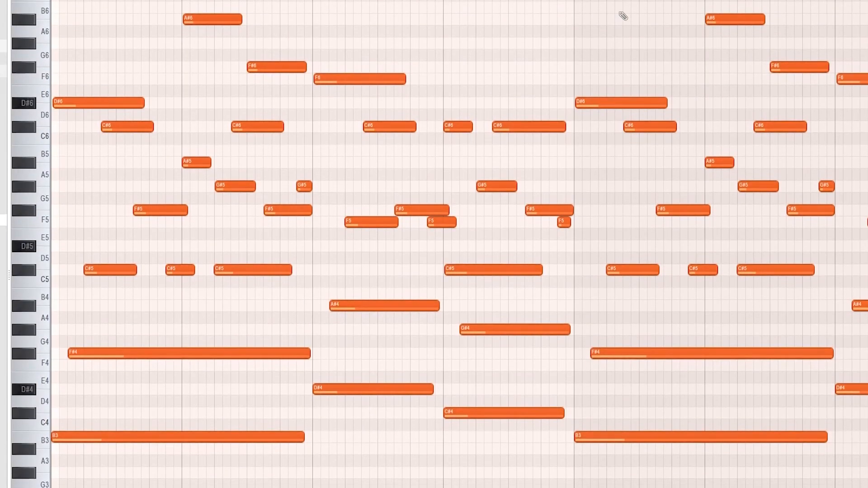
key("space")
scroll(562, 193, "up", 1)
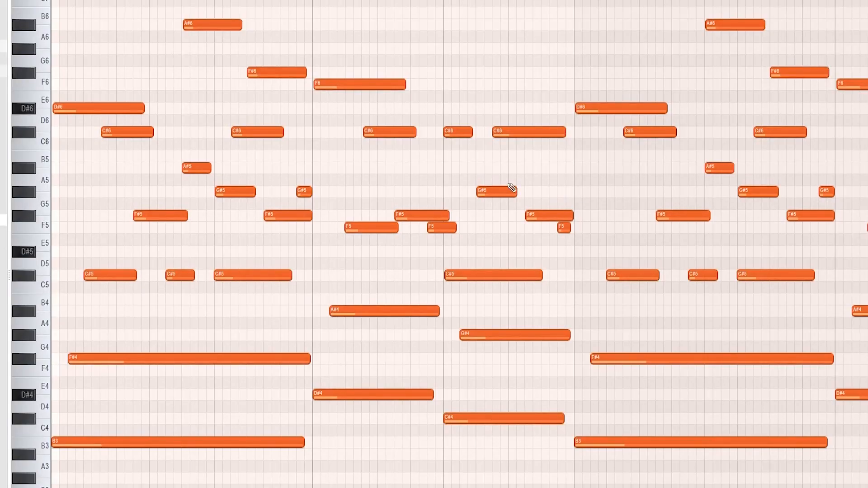
scroll(542, 183, "up", 2)
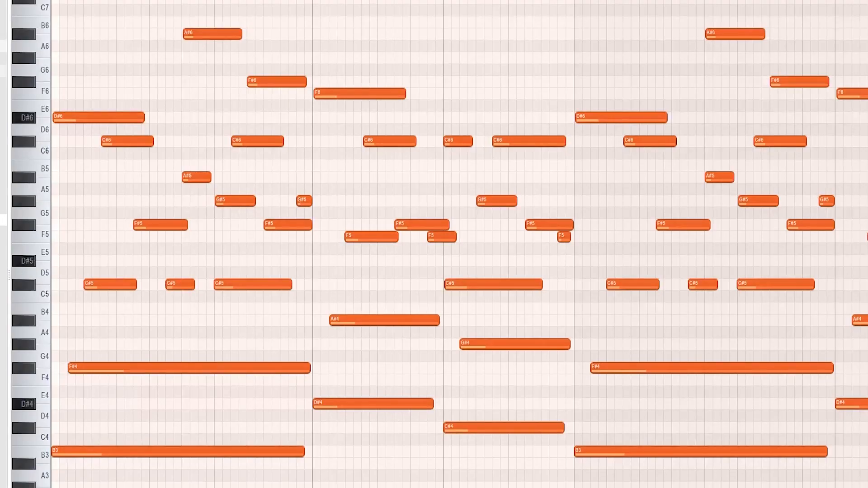
left_click_drag(677, 55, 682, 55)
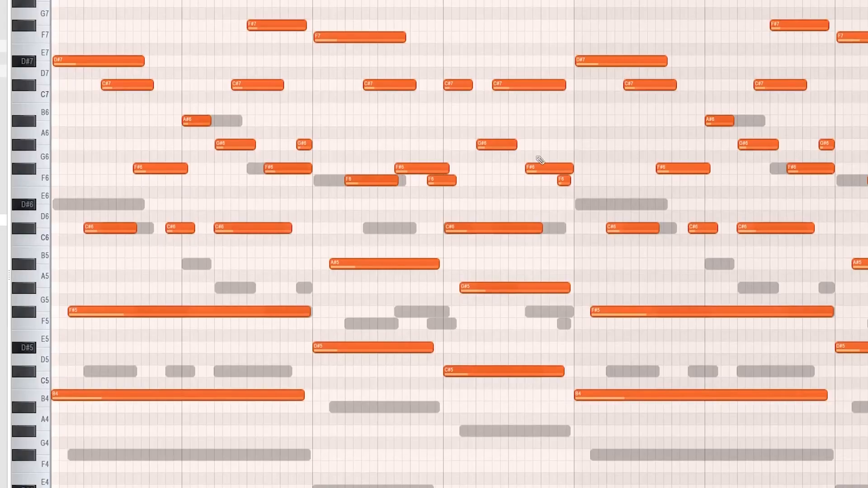
- Audition the pad layer with its notes pitched one octave above the original melody
left_click_drag(560, 256, 561, 251)
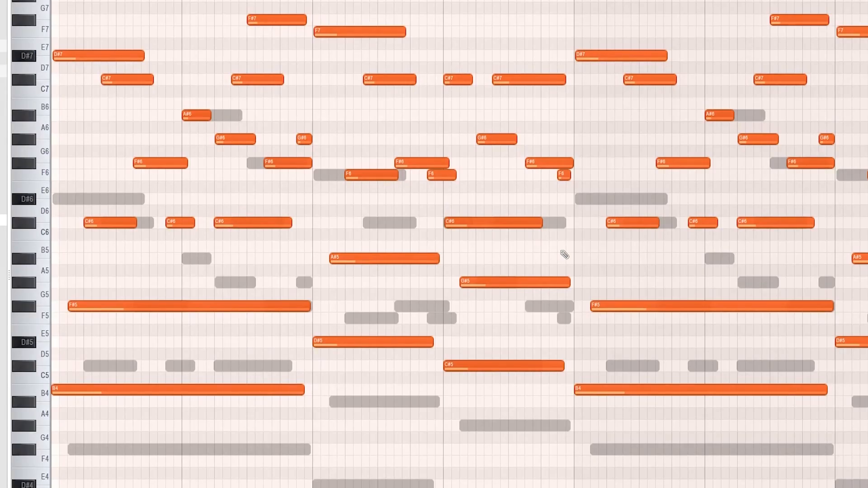
key("ctrl+Down")
left_click_drag(610, 346, 646, 329)
key("ctrl+Up")
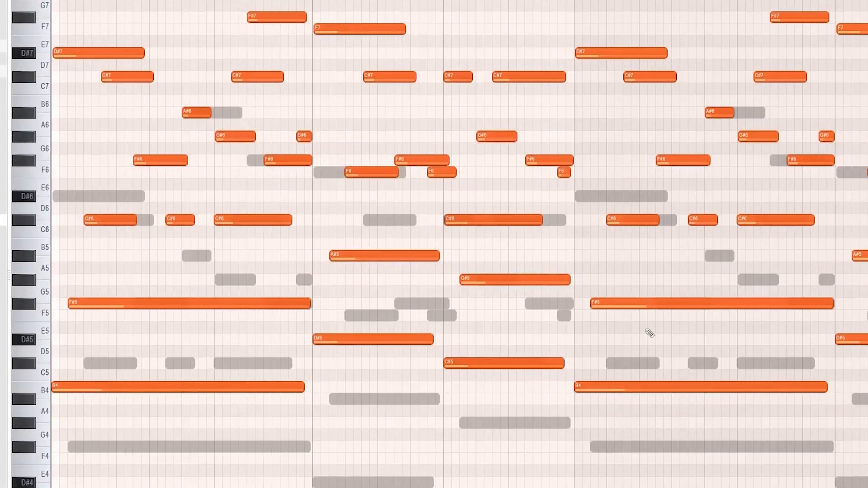
key("space")
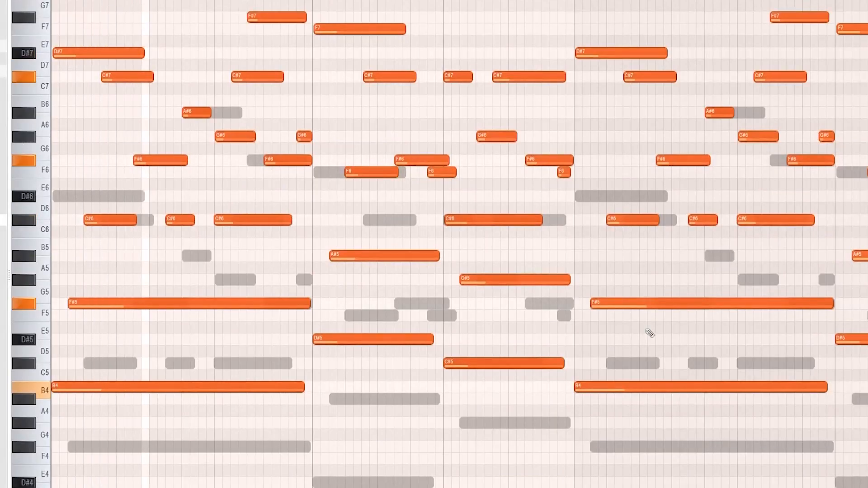
key("space")
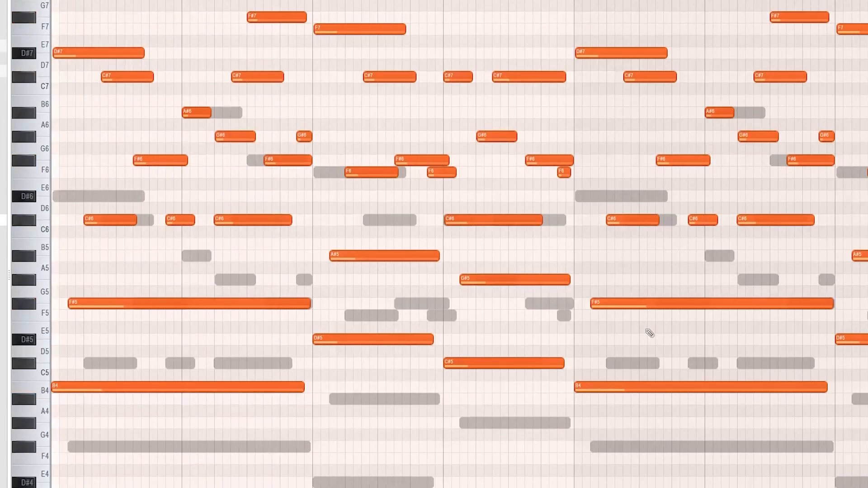
scroll(601, 244, "up", 1)
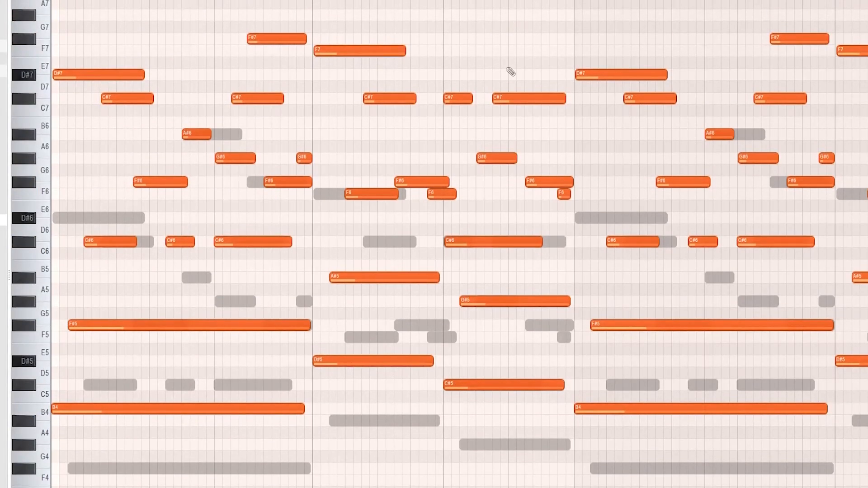
key("space")
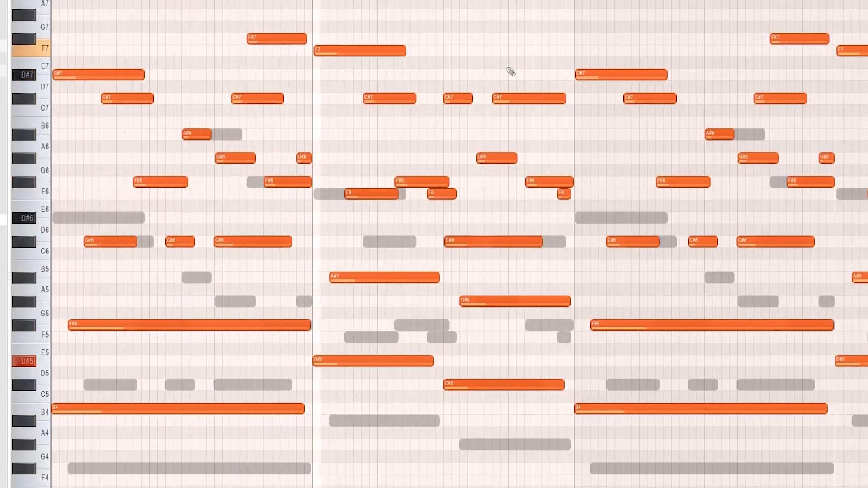
- Check the ATMOSPHERIC pad's folder in Serum's preset browser with the Location column widened, and close the synth
key("F5")
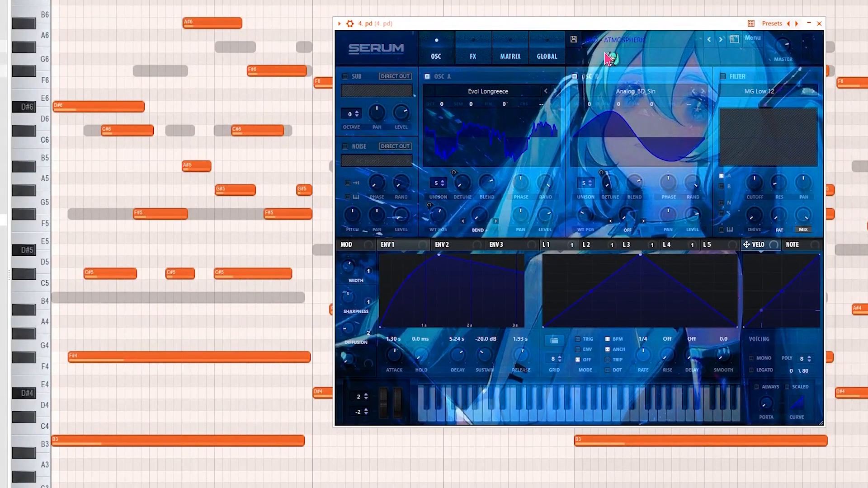
left_click(624, 40)
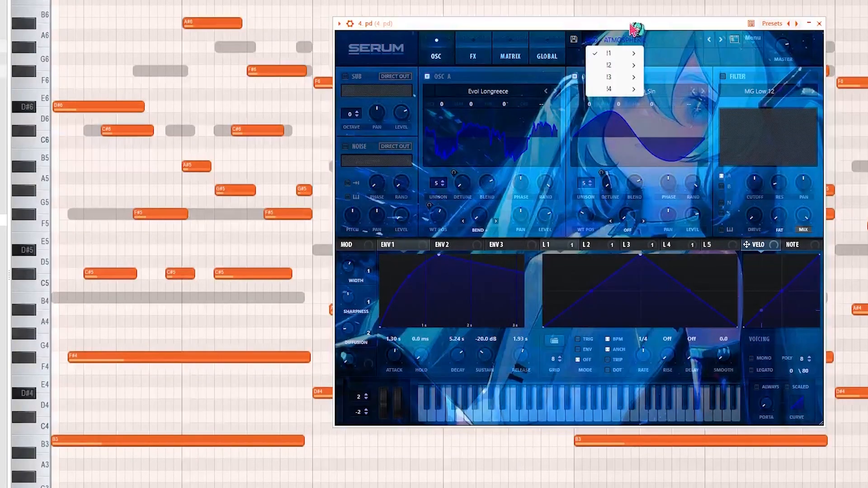
left_click(630, 40)
left_click(648, 41)
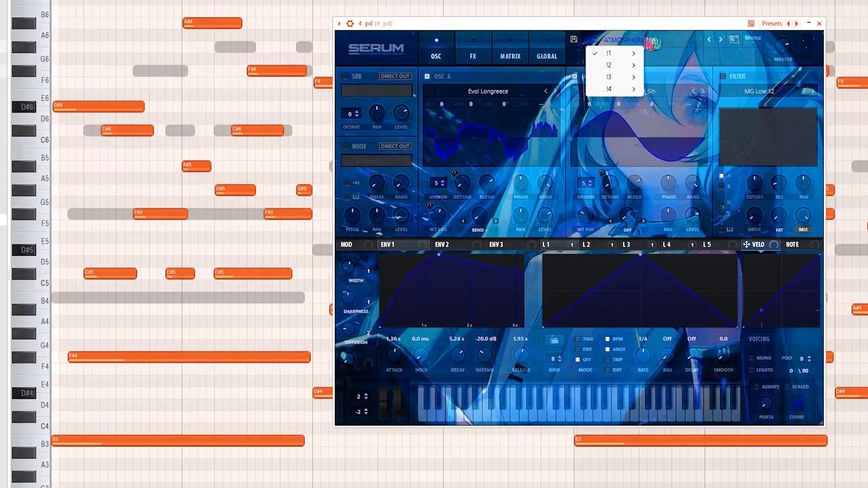
left_click(686, 28)
left_click(733, 40)
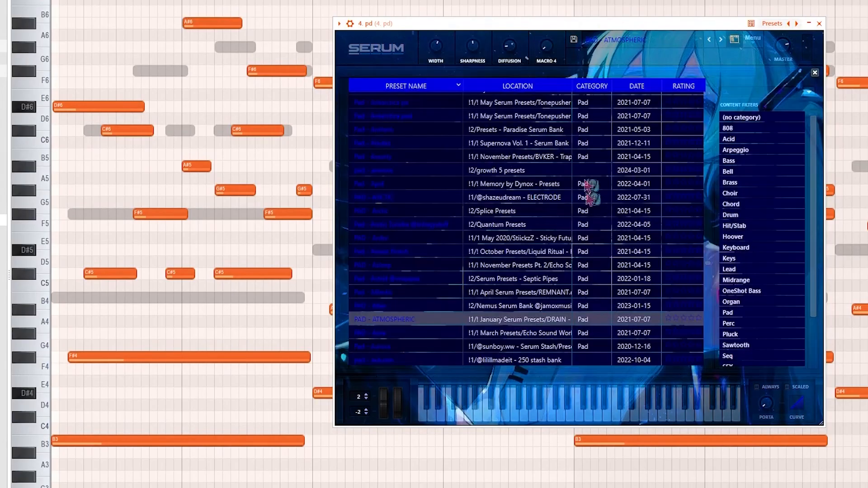
left_click_drag(565, 86, 637, 90)
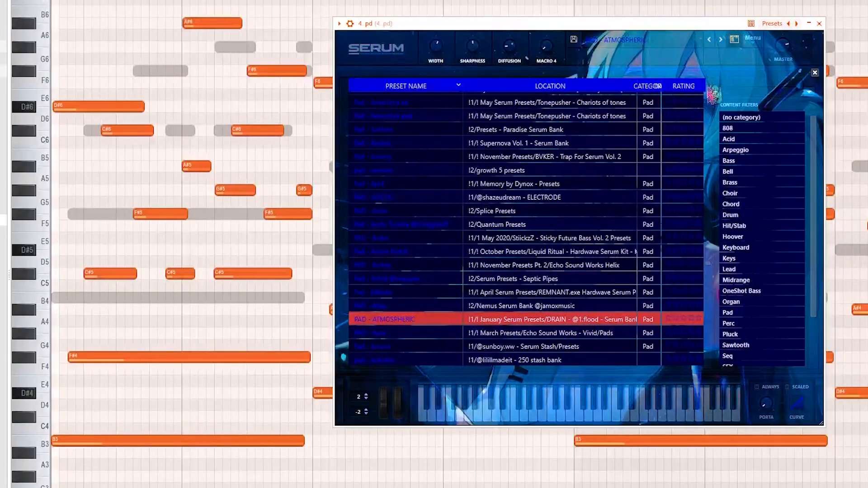
left_click(734, 45)
left_click_drag(719, 27, 696, 31)
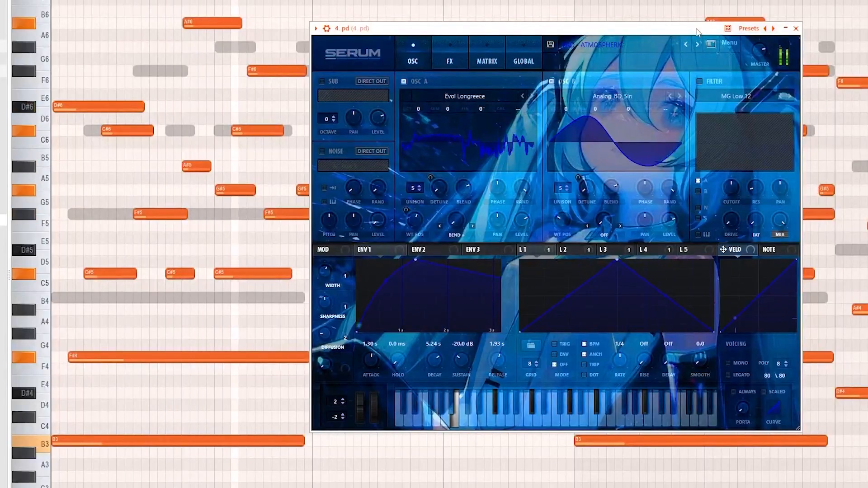
left_click(795, 28)
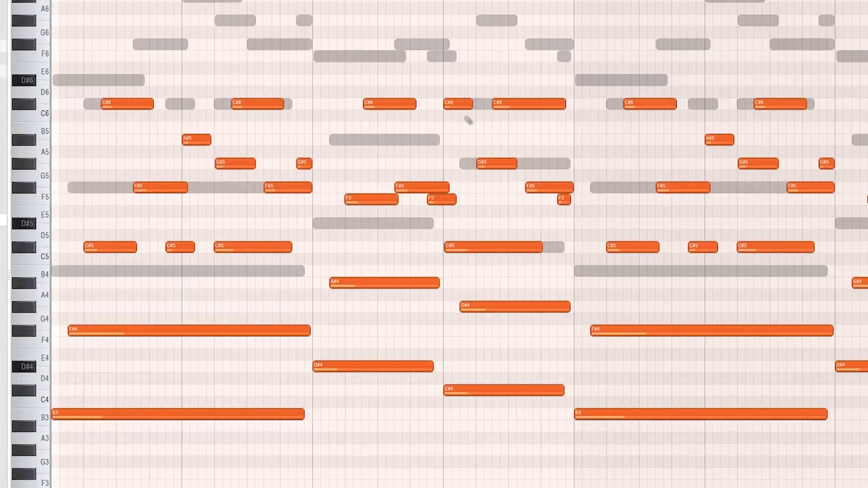
- Play back the layer that leaves out the topline notes and compare it with the other layers in the piano roll
key("space")
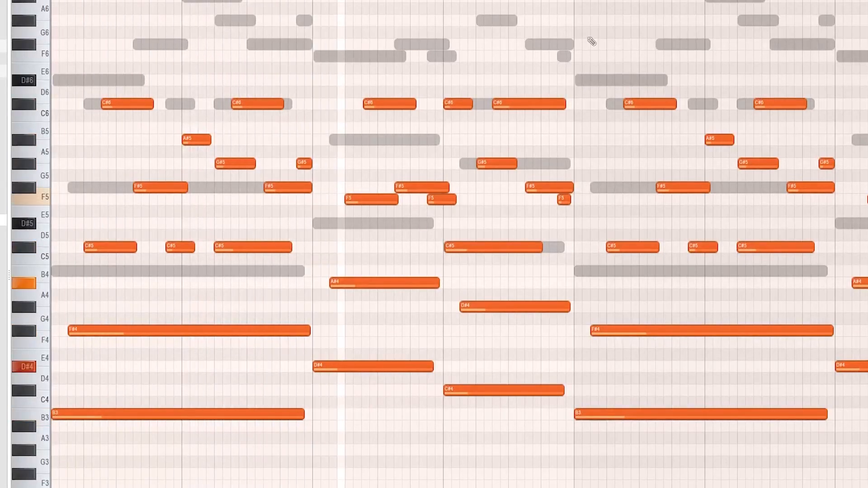
key("space")
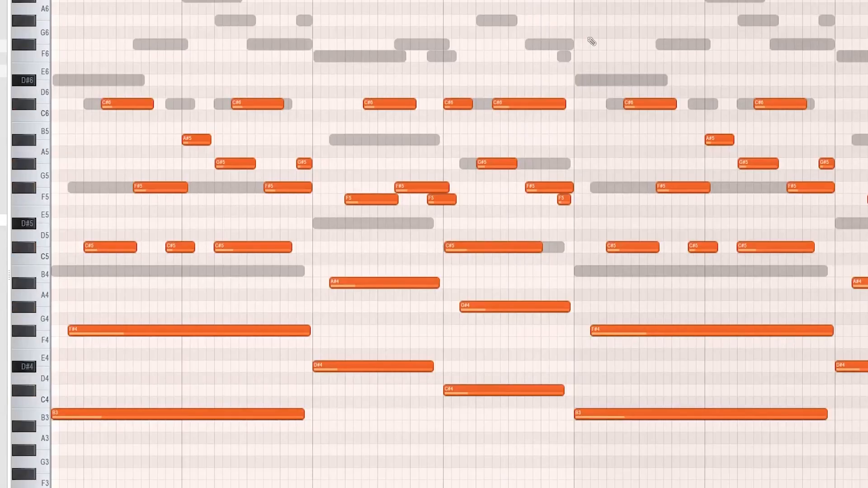
key("F6")
key("F6")
key("space")
scroll(827, 53, "up", 1)
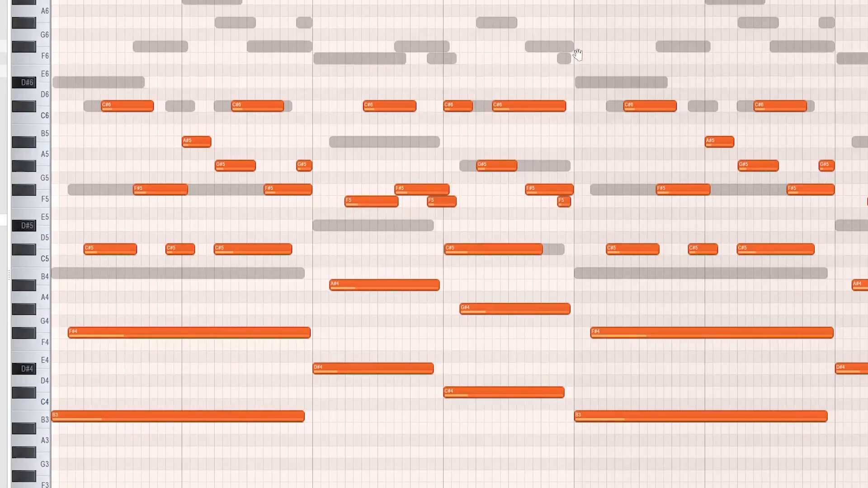
scroll(633, 61, "up", 3)
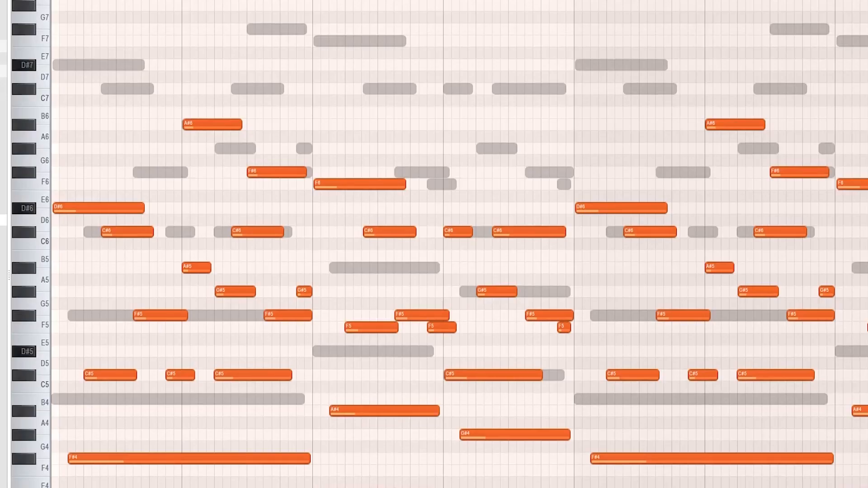
- Select the topline notes, raise them one octave and shift them half a bar to the right
left_click_drag(865, 249, 58, 20)
scroll(161, 162, "down", 2)
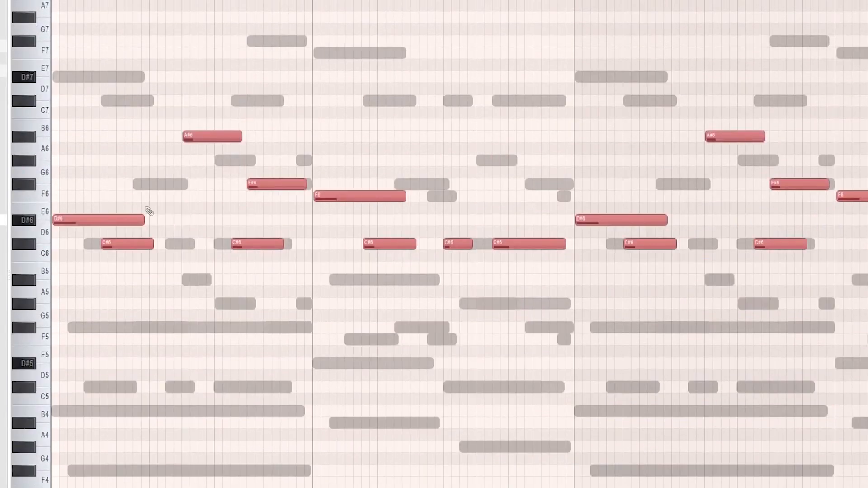
key("ctrl+Up")
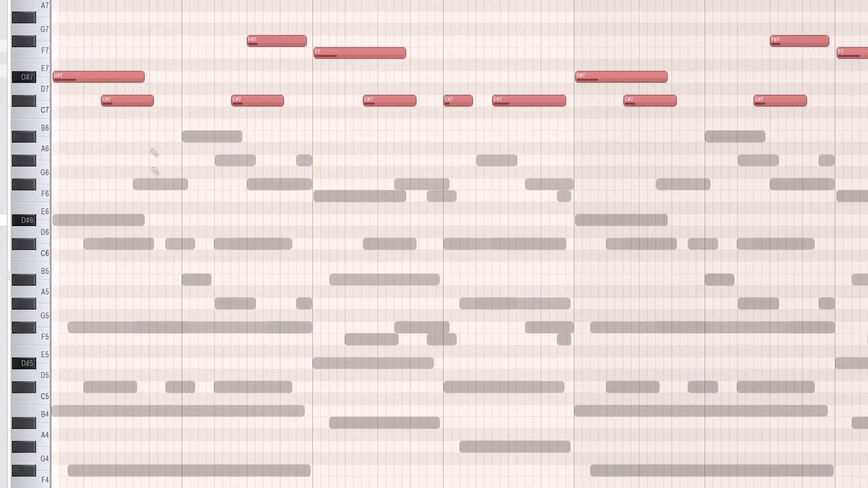
left_click_drag(96, 72, 164, 65)
left_click(256, 286, "ctrl")
scroll(256, 287, "up", 2)
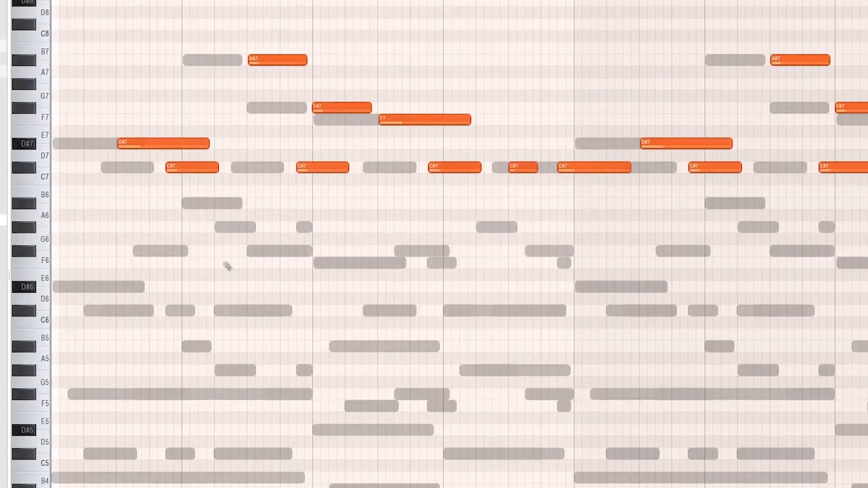
- Enable the absorbing piano taps channel in the channel rack and play it back with the topline accent
key("F6")
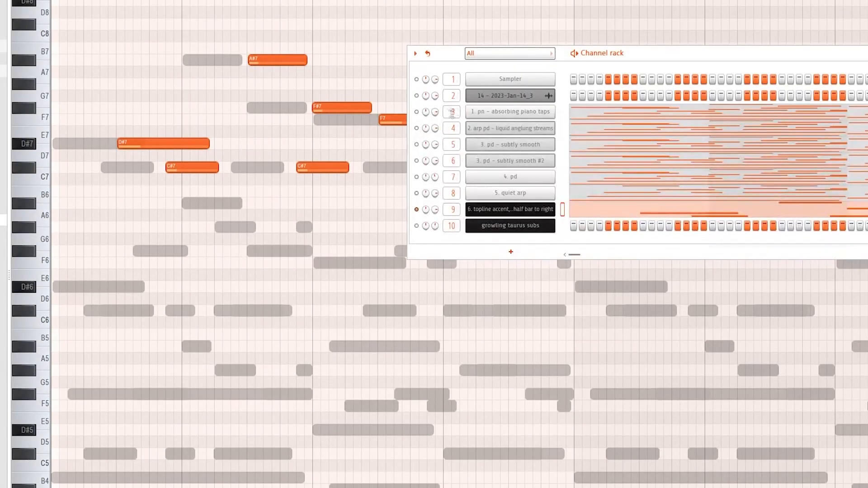
left_click(417, 112)
key("F6")
key("space")
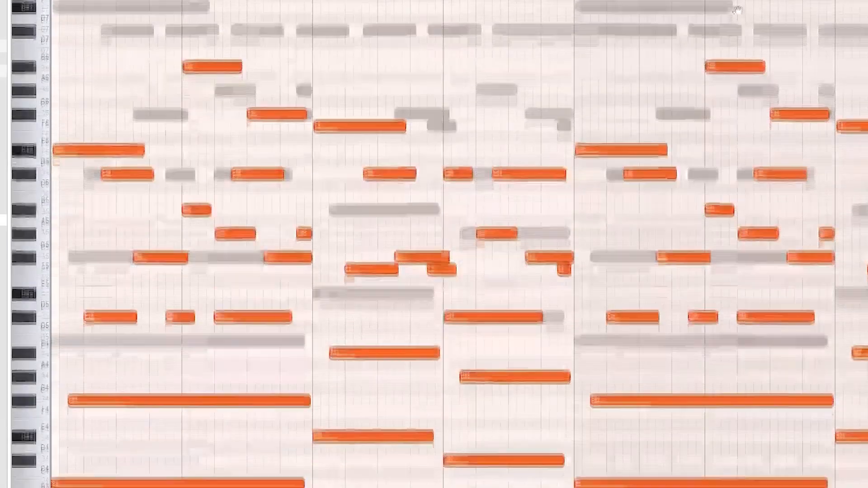
scroll(669, 68, "down", 3)
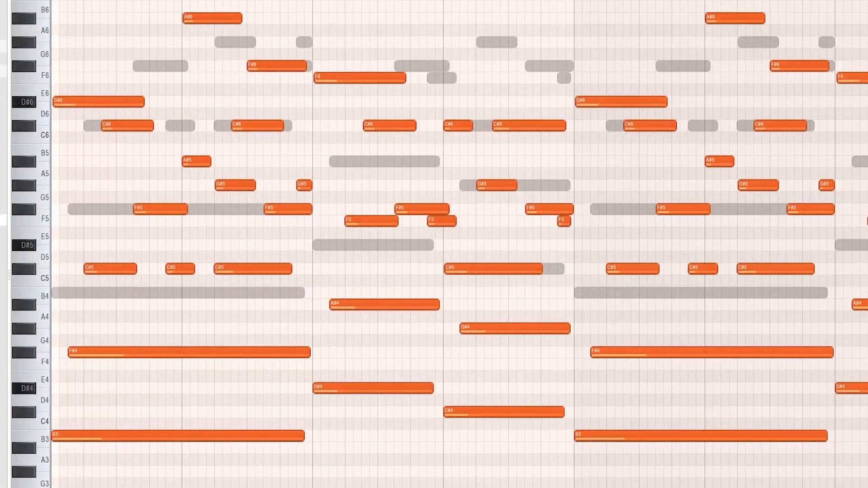
scroll(459, 244, "down", 1)
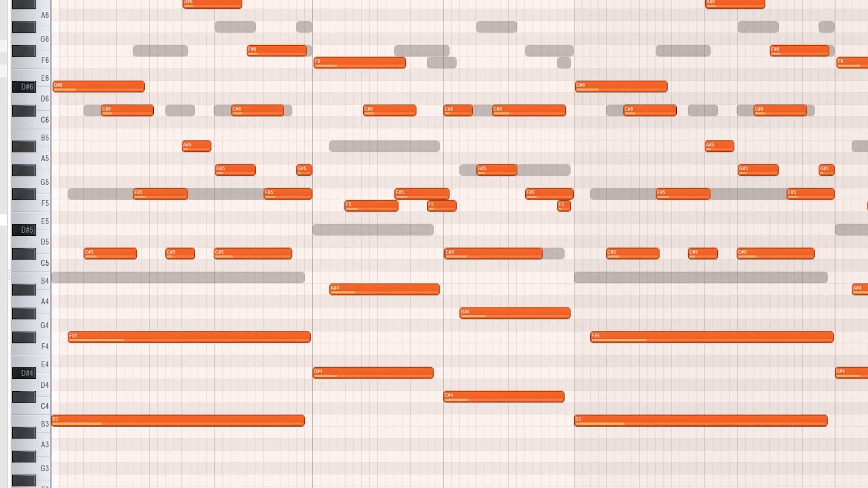
scroll(628, 44, "up", 2)
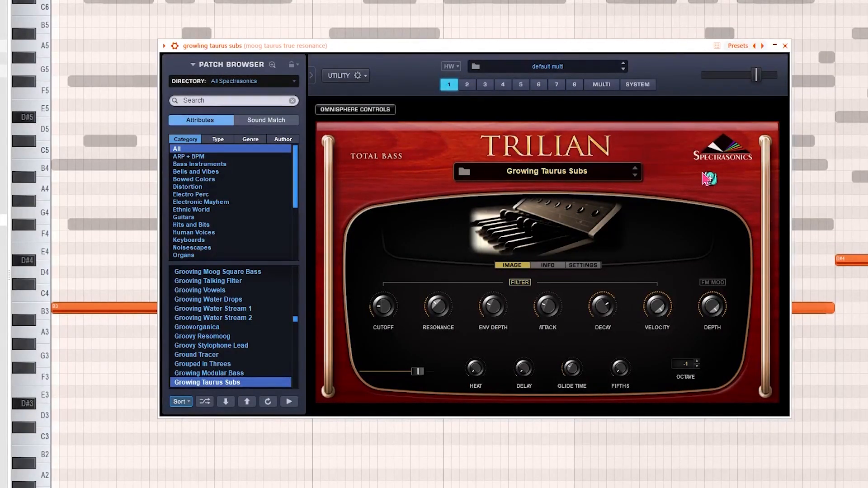
- Close the Growing Taurus Subs instrument and play back the sub bass root notes
left_click(785, 45)
scroll(435, 207, "down", 1)
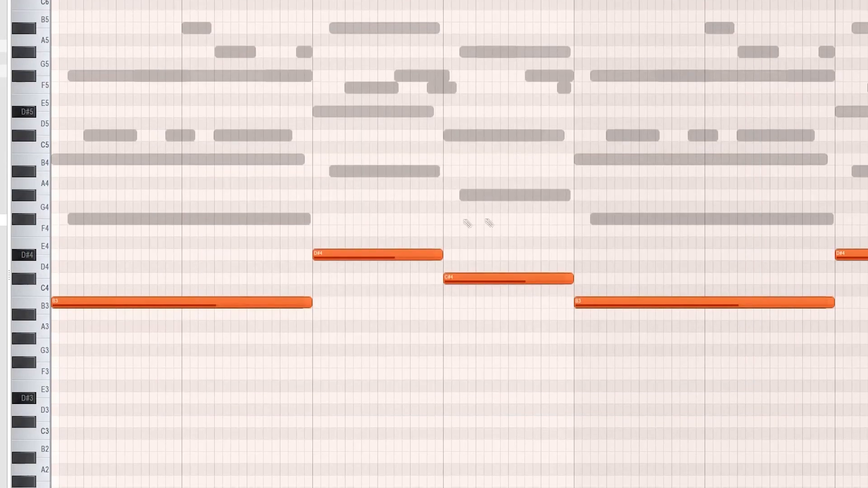
key("space")
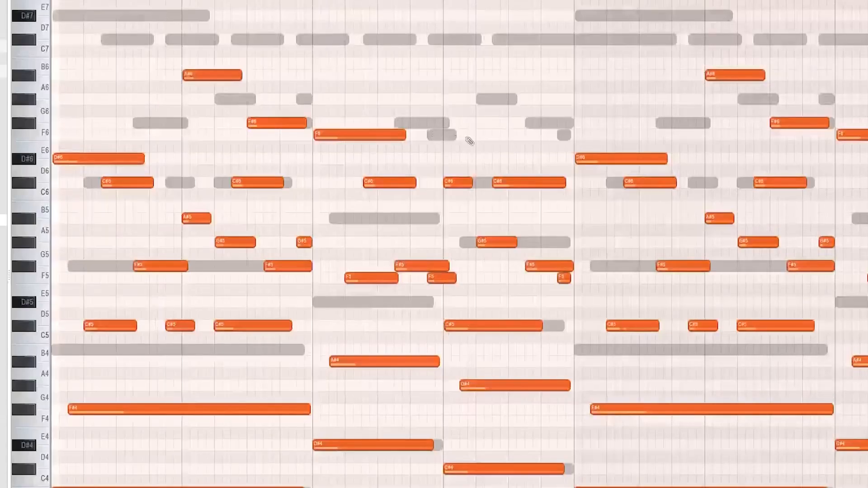
- Examine the layer's notes against the other layers in the piano roll and open the playlist
scroll(524, 85, "down", 2)
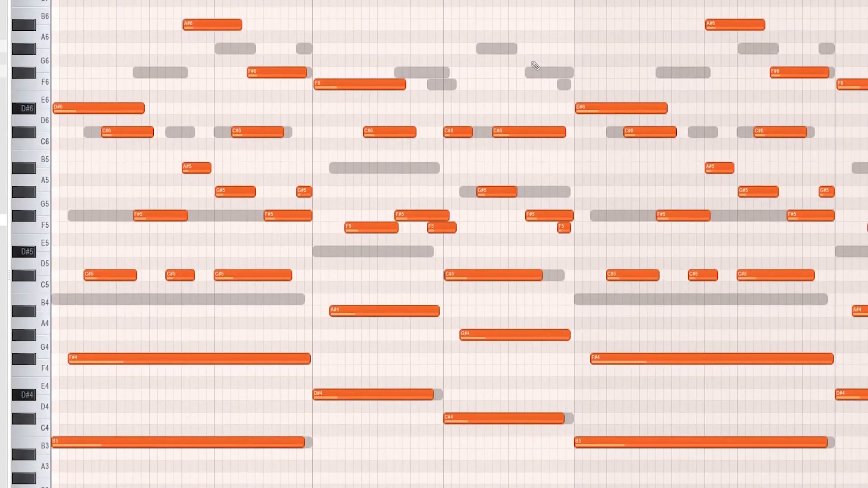
key("F6")
left_click_drag(326, 149, 322, 207)
key("F6")
key("F5")
scroll(564, 267, "up", 3)
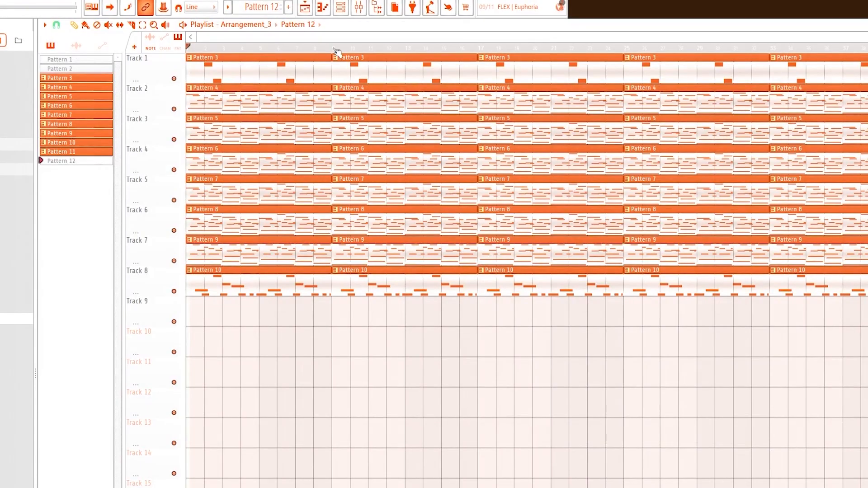
- Mark bars 1 to 8 and bars 9 to 24 in the playlist, and play the last section with Pattern 11
left_click_drag(335, 47, 187, 48)
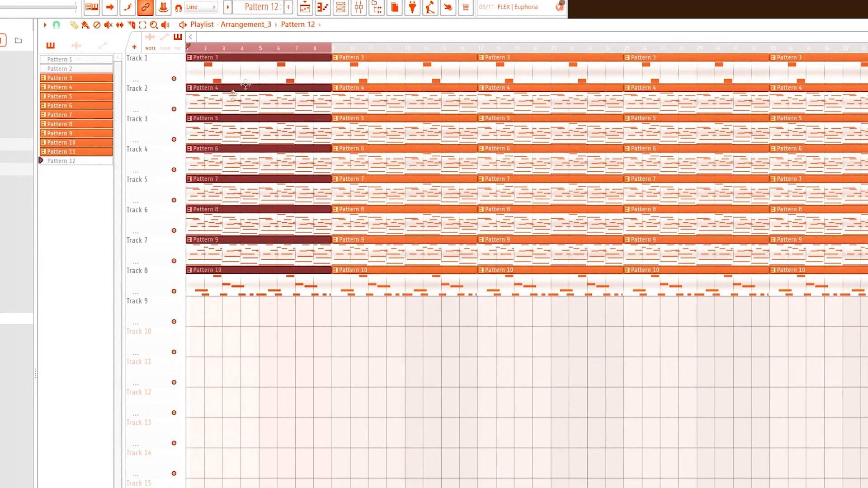
left_click_drag(335, 49, 624, 67)
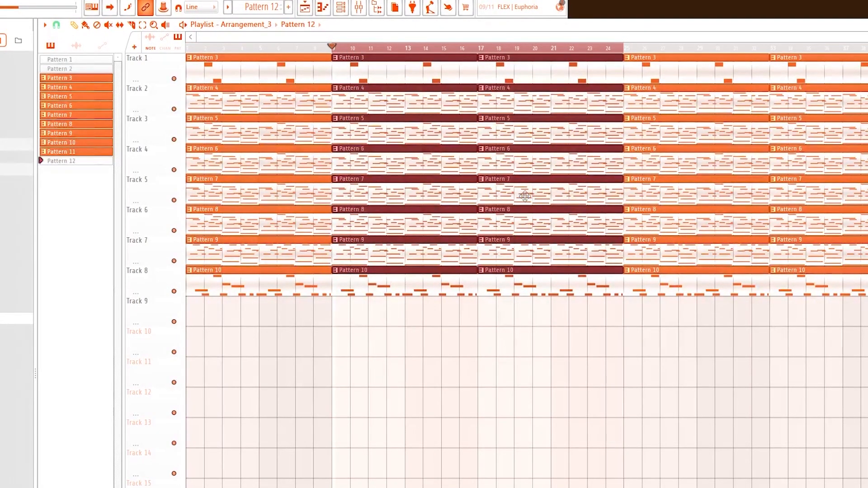
key("ctrl+b")
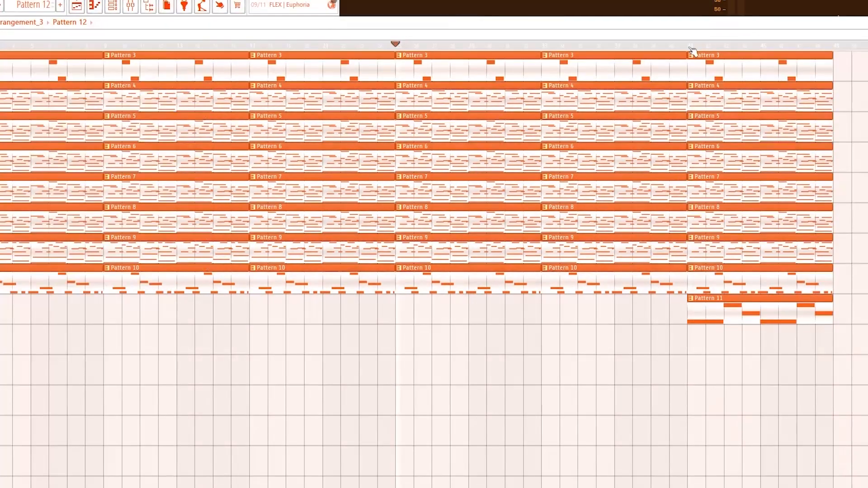
left_click(688, 45)
key("space")
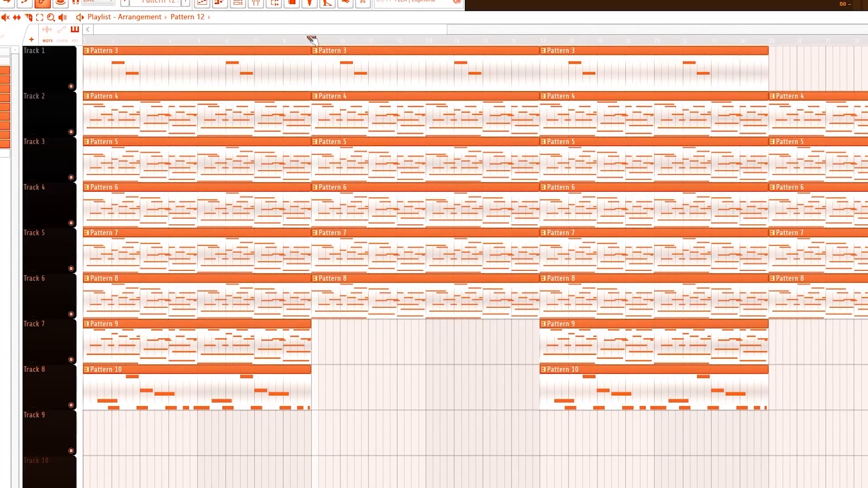
- Mark bars 9 to 24 and the following section of the first arrangement, deselect them and play it from the start
left_click_drag(312, 40, 768, 66)
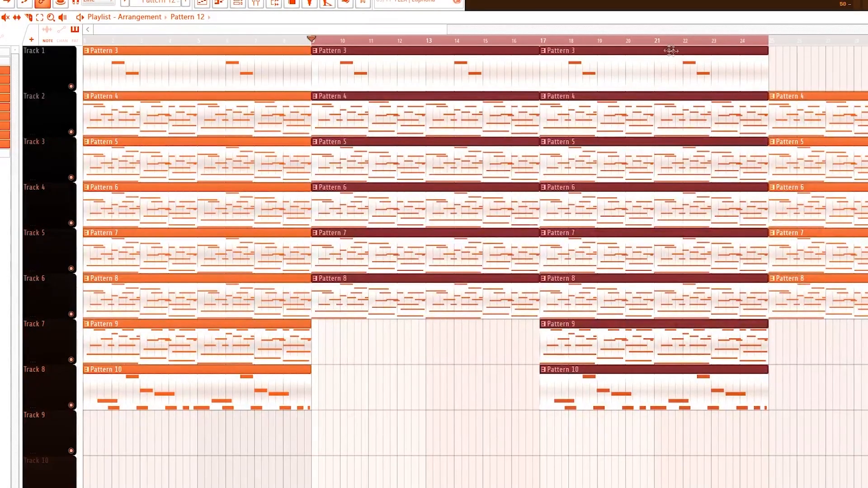
key("ctrl+Right")
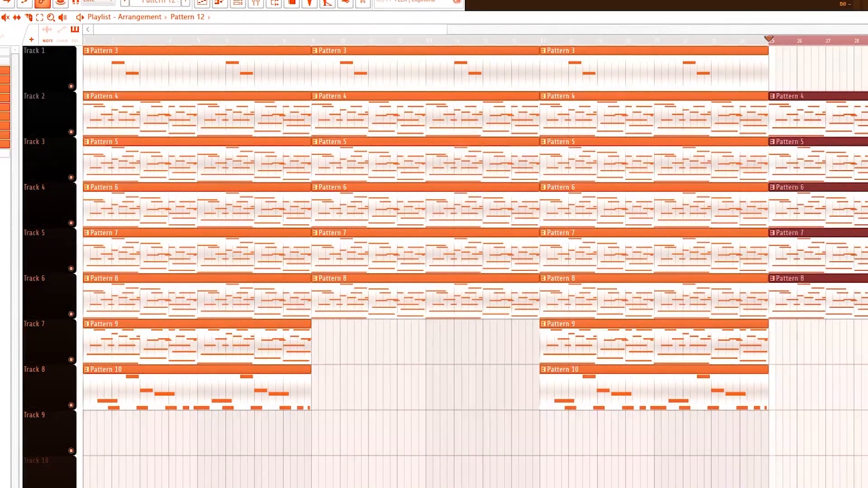
key("ctrl+d")
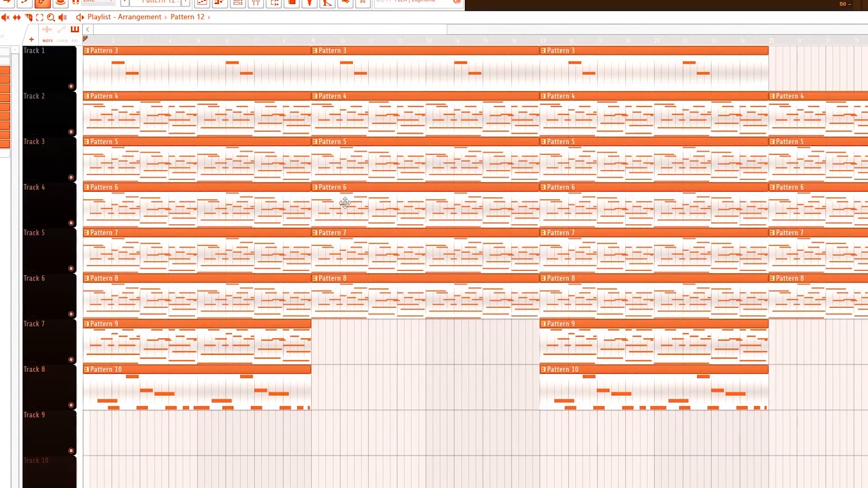
key("space")
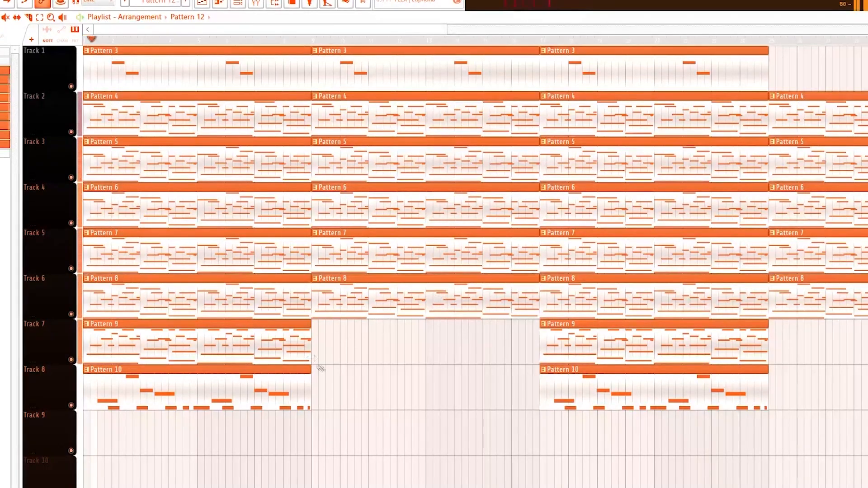
key("space")
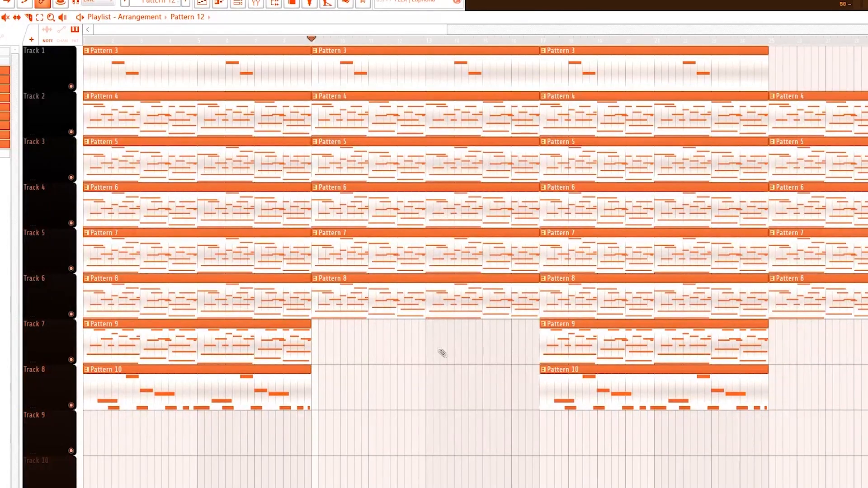
- Play back the arrangement sections starting at bars 25 and 33 and compare which patterns each one contains
scroll(468, 188, "down", 3)
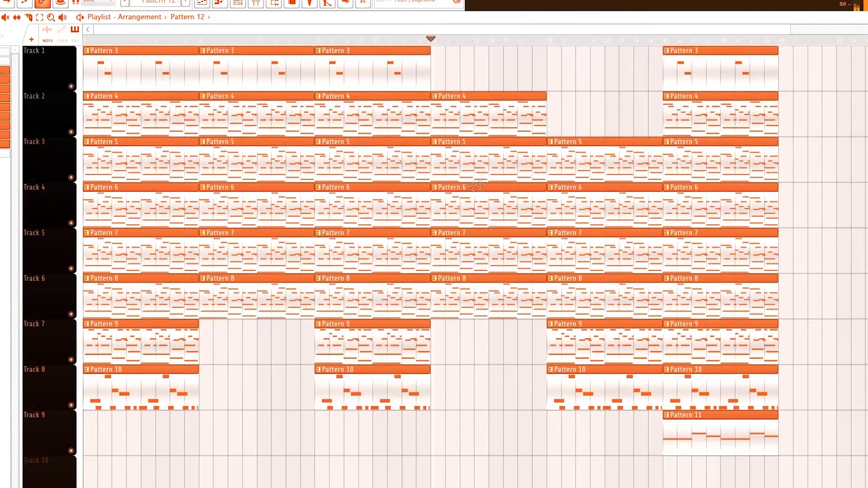
key("space")
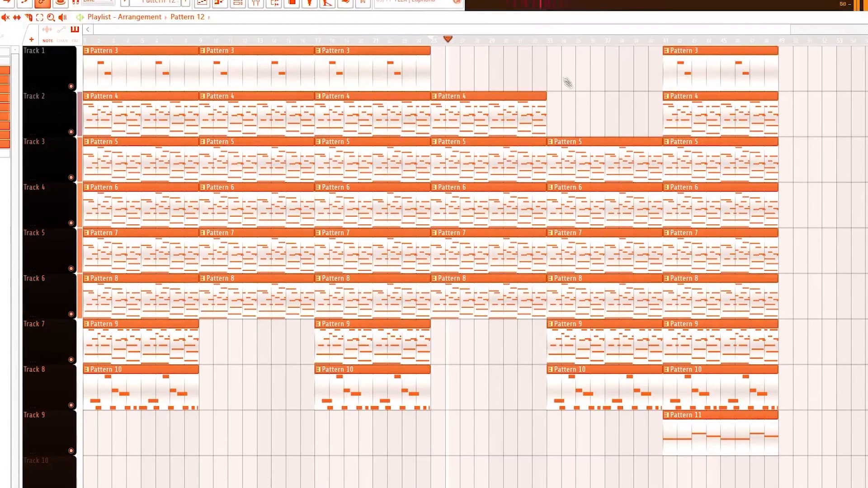
scroll(618, 137, "up", 3)
scroll(617, 137, "up", 2)
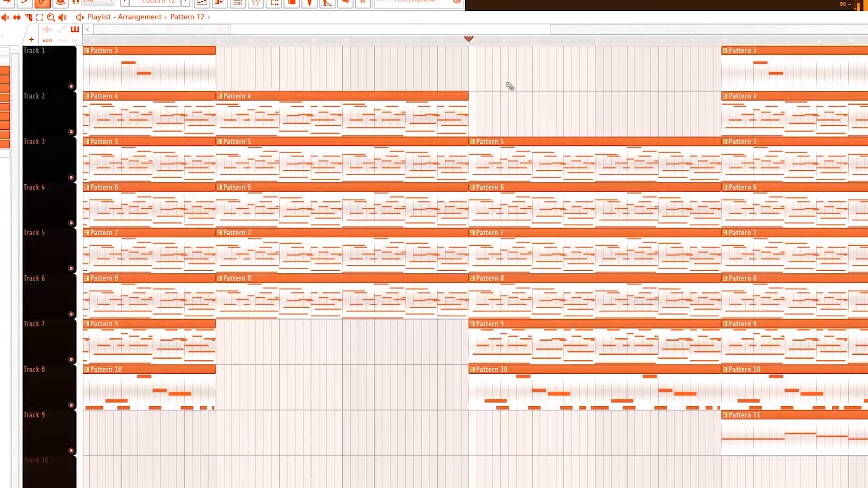
scroll(608, 104, "right", 1)
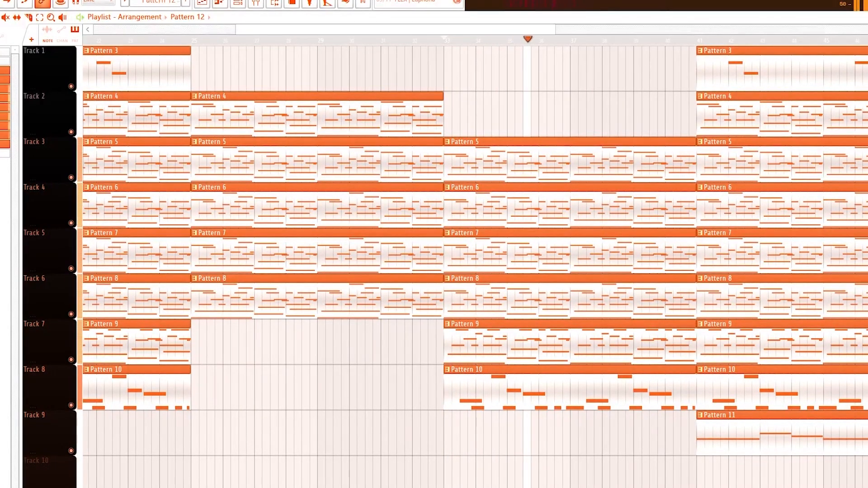
key("space")
scroll(516, 102, "right", 1)
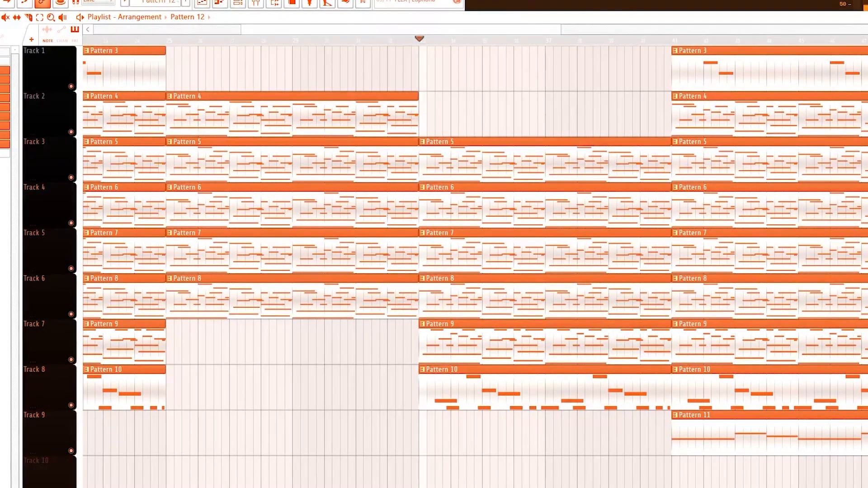
scroll(392, 239, "down", 5)
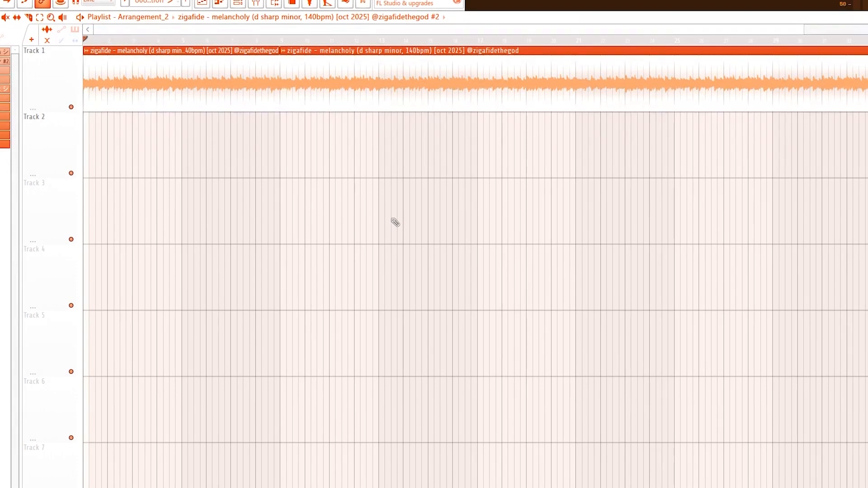
- Place one-step C5 clap notes on the third beat of every bar in the clap piano roll and play them back
key("F4")
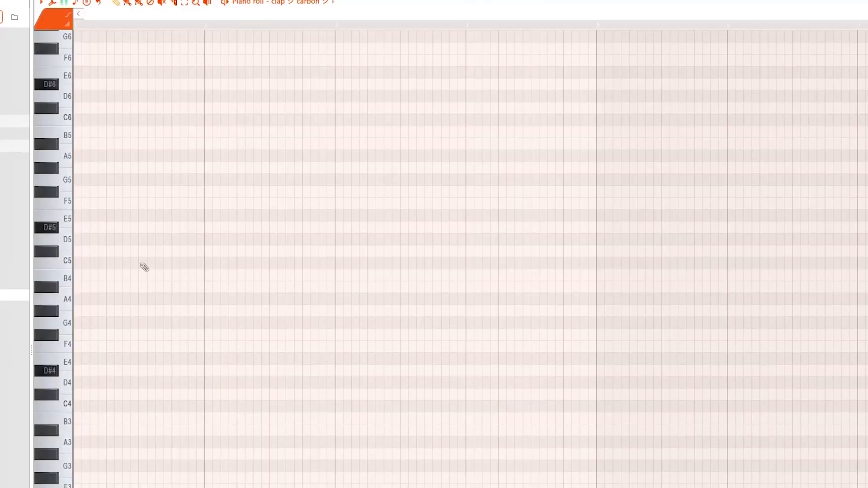
left_click(142, 263)
left_click(273, 263)
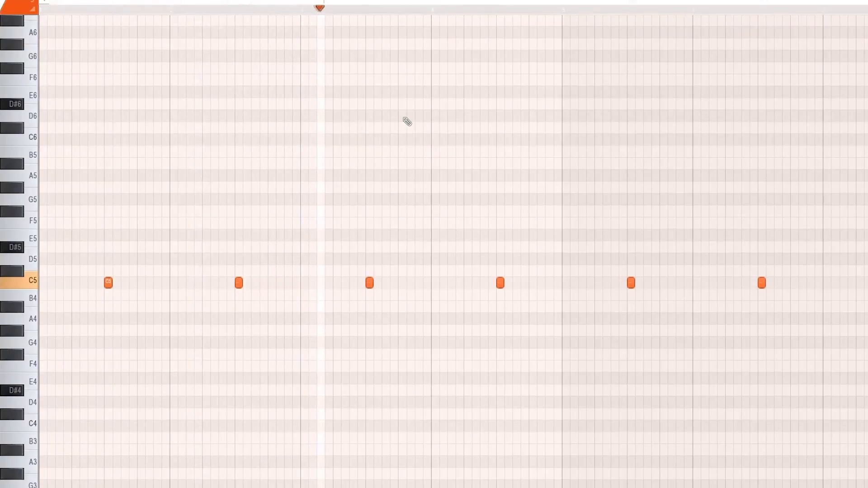
key("space")
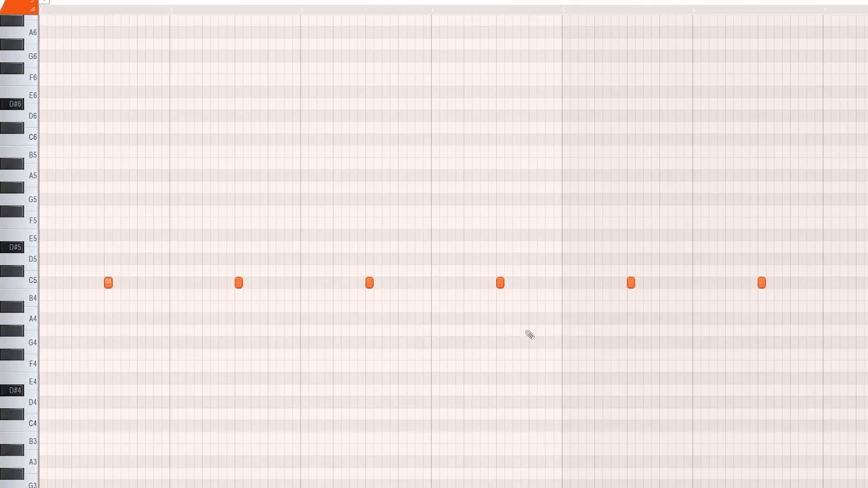
- Fill the hi-hat part with C5 notes every two steps, add fast rolls on C5 and A4, and play it back
scroll(587, 337, "down", 2)
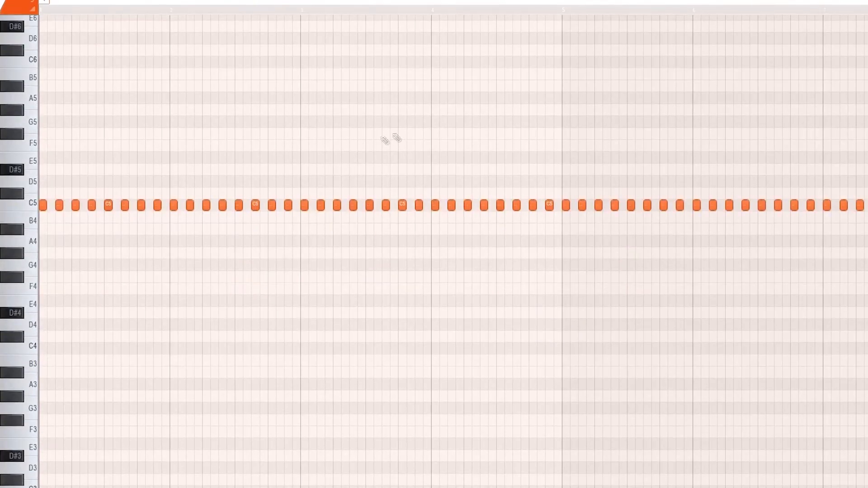
scroll(401, 104, "up", 4)
key("space")
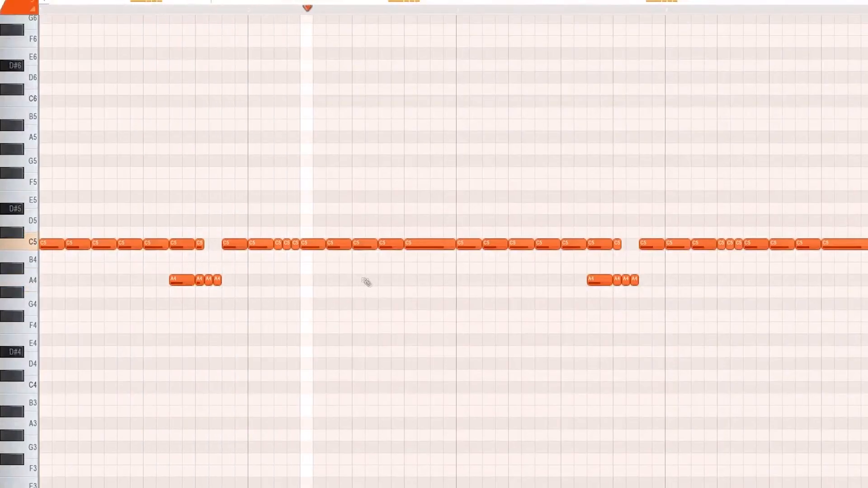
scroll(384, 312, "down", 2)
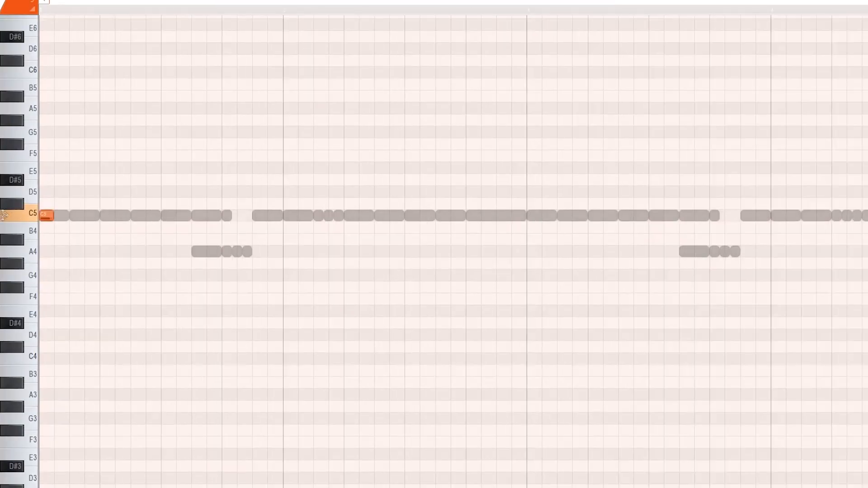
- Place C5 open-hat notes at the start of bar 1, on beat 2 of bar 2 and at the start of bar 5 during playback
key("space")
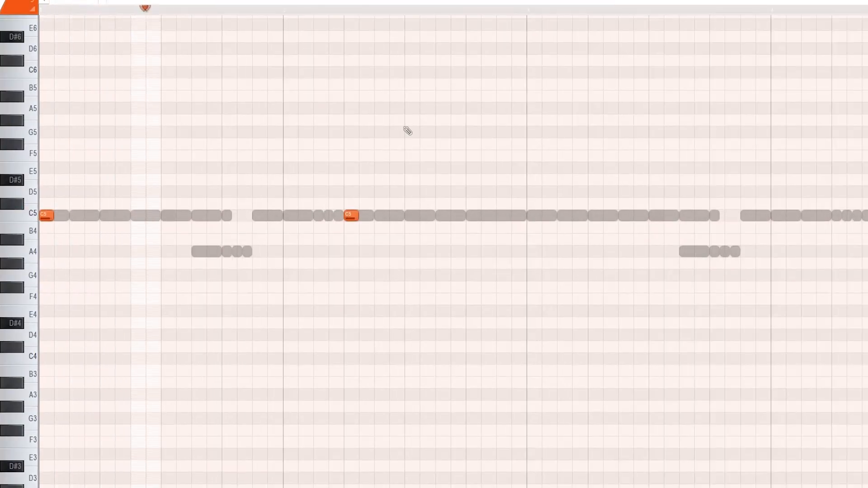
scroll(452, 131, "up", 1)
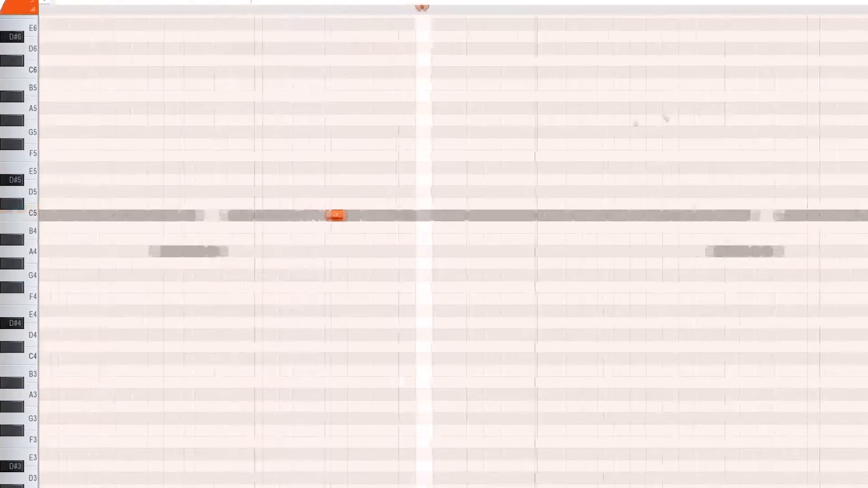
scroll(570, 130, "down", 4)
left_click(746, 215)
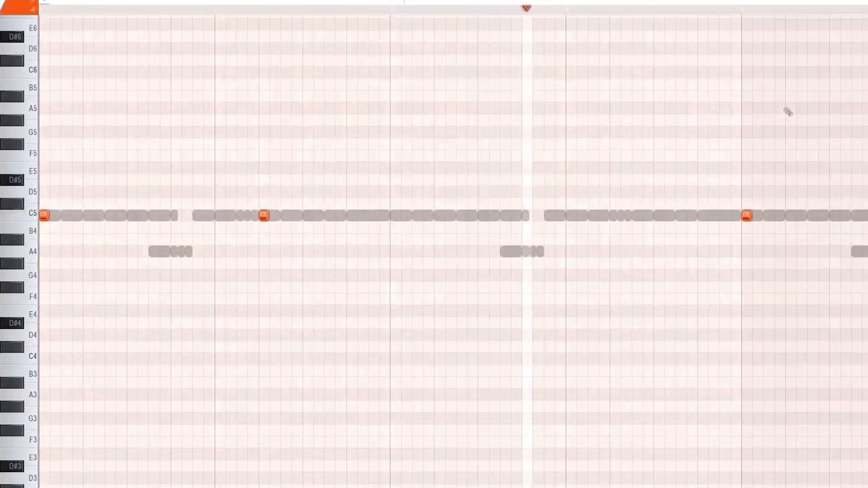
key("space")
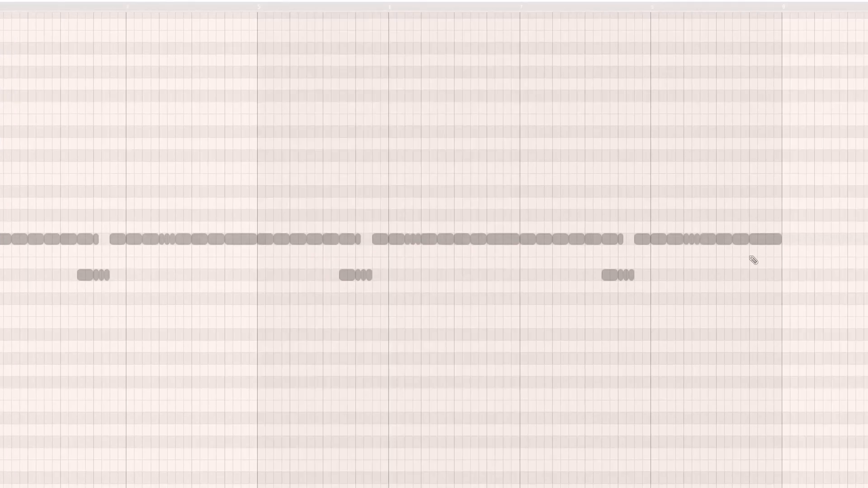
- Add C5 open-hat accents in bar 8 and play them back from bar 7
left_click(530, 8)
left_click(753, 239)
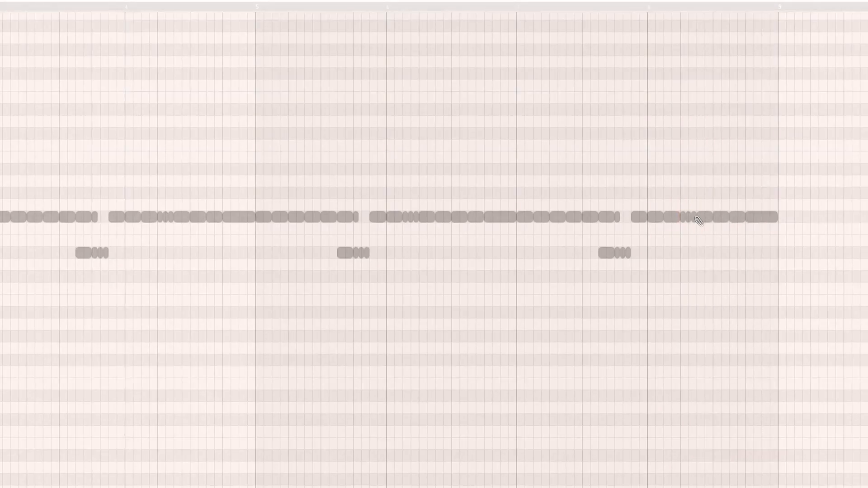
left_click(523, 9)
left_click(688, 217)
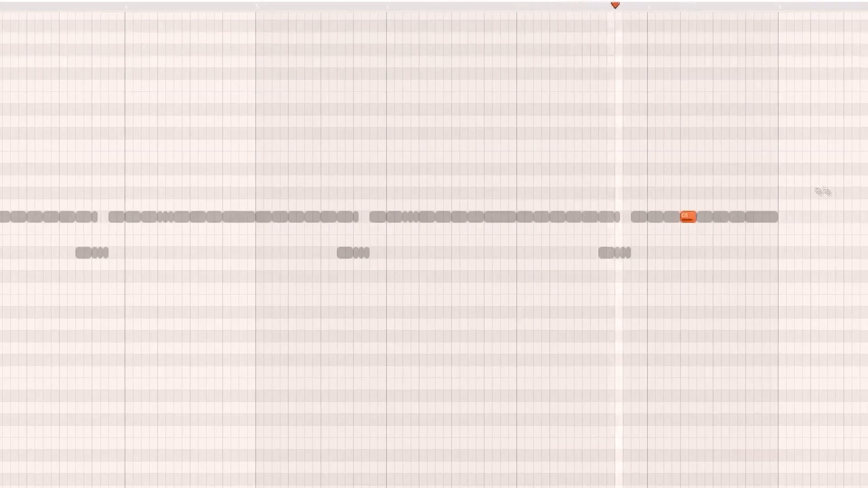
left_click(736, 217)
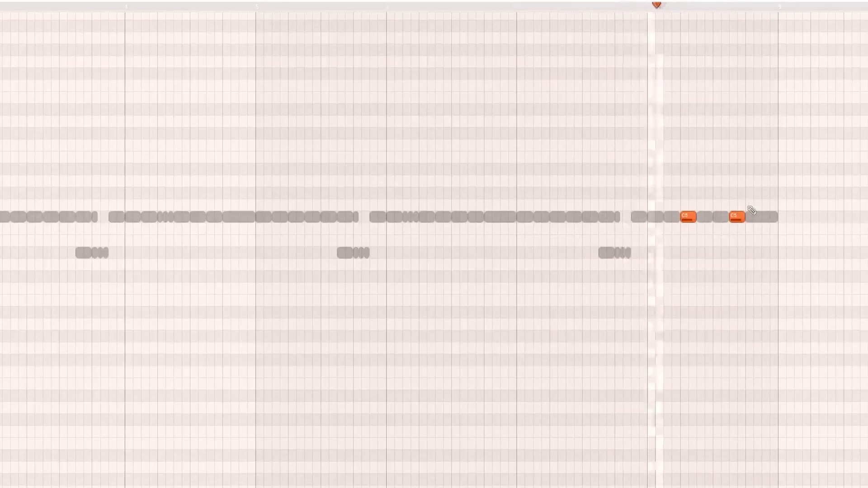
left_click(744, 213)
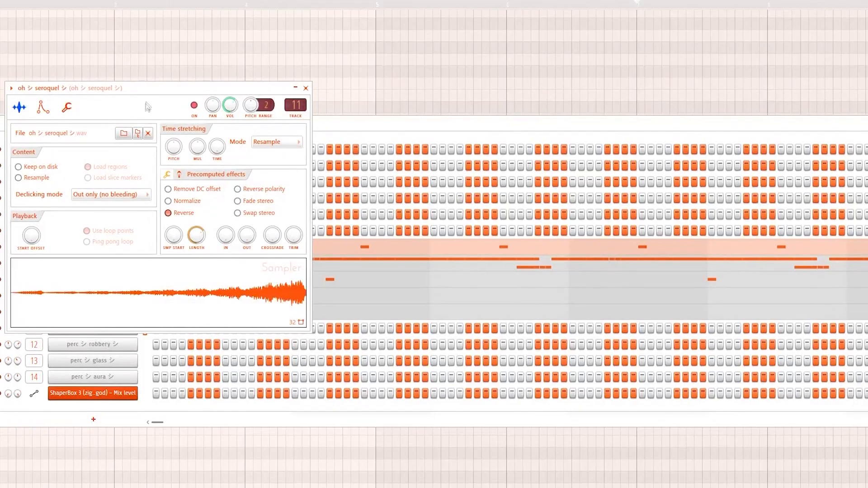
- Show the envelope settings of the reversed oh seroquel sample, place a B4 accent in bar 8 and play the pattern
left_click_drag(145, 90, 228, 123)
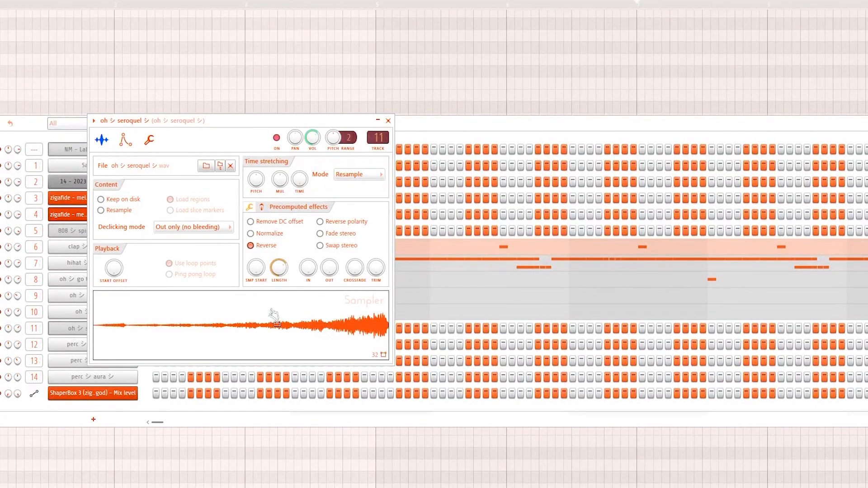
left_click(126, 139)
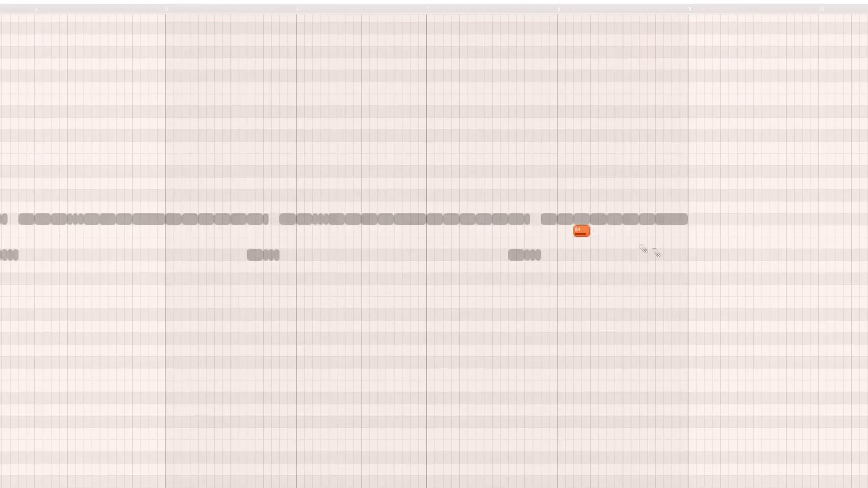
scroll(646, 250, "up", 3)
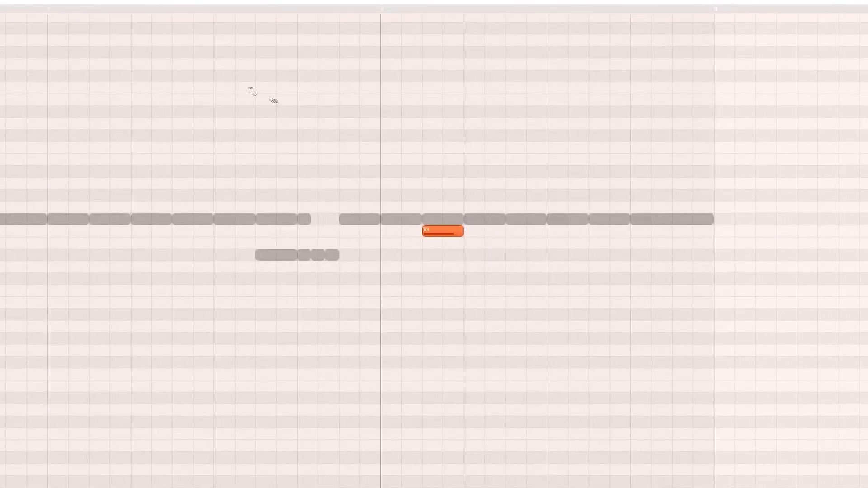
key("space")
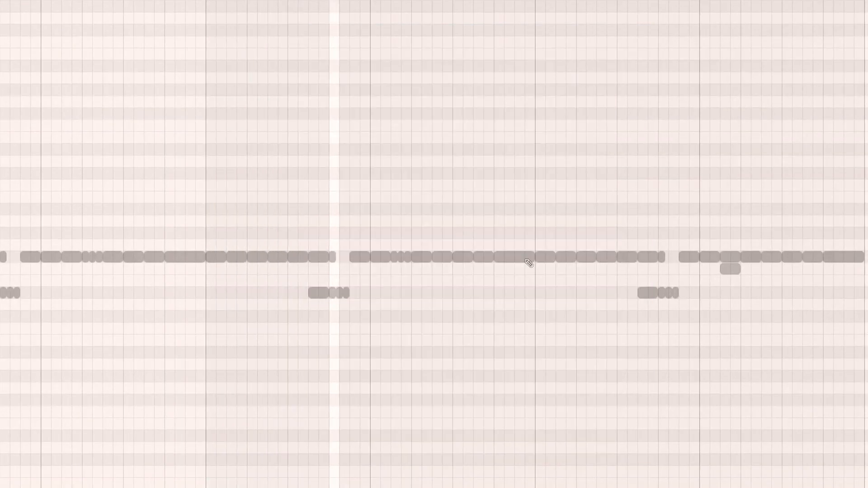
- Place C5 robbery perc notes on the last half beat of bar 7 and half a beat into bar 8, and play them back
left_click(685, 258)
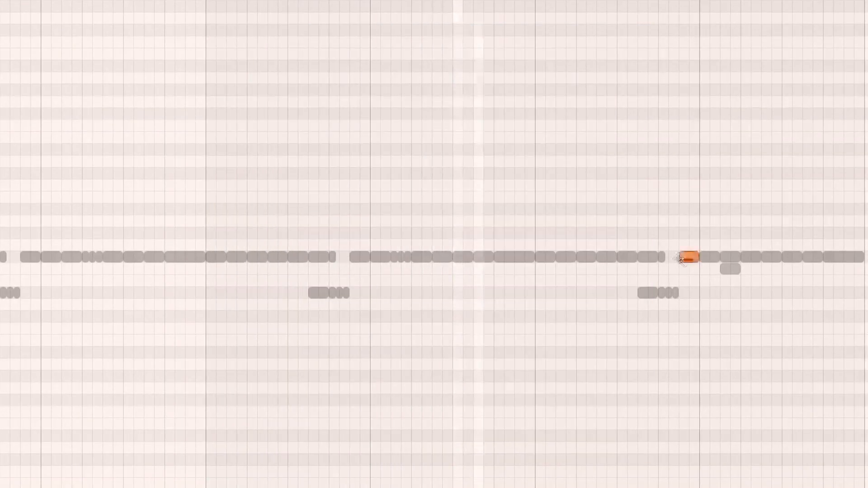
left_click(727, 258)
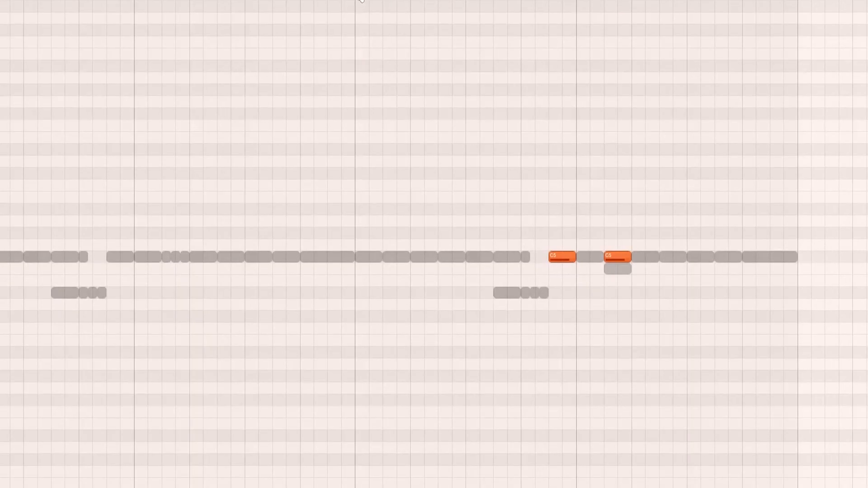
left_click_drag(360, 4, 806, 35)
key("space")
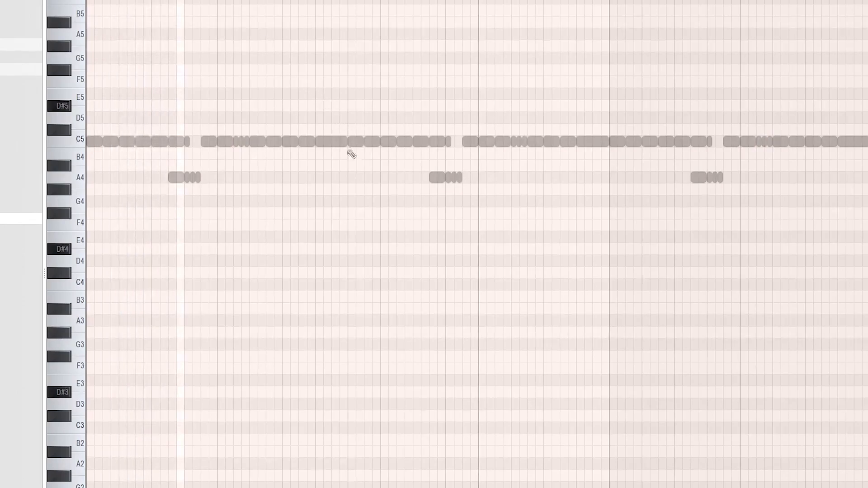
- Place a C5 note for the glass perc half a beat into bar 2 and play it back
scroll(169, 171, "up", 2)
left_click_drag(362, 90, 412, 147)
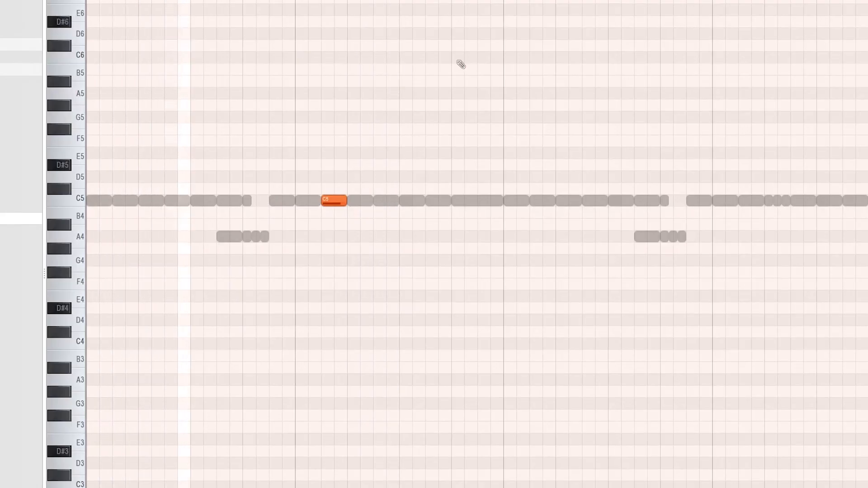
key("space")
scroll(491, 163, "down", 3)
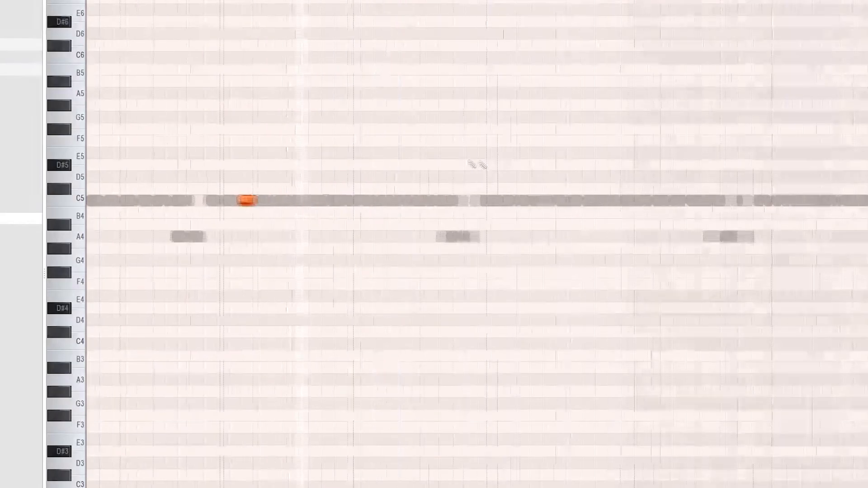
- Place a C5 note for the aura perc on the last half beat of bar 4 during playback
scroll(438, 54, "up", 1)
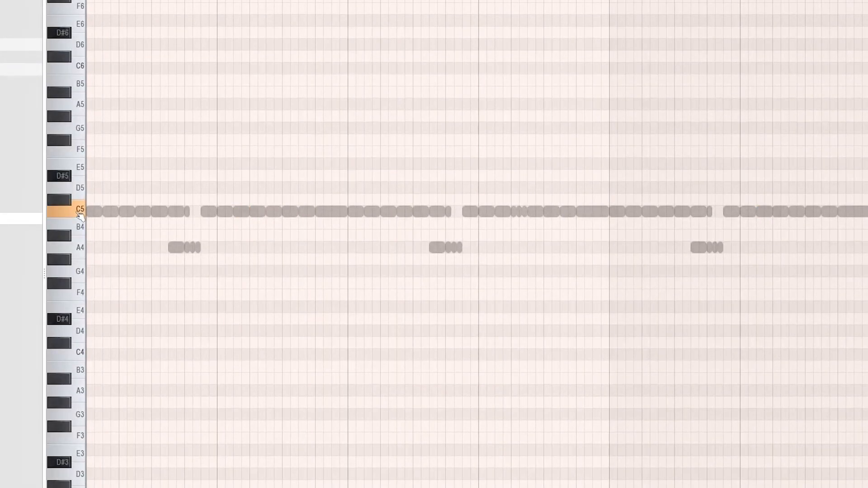
key("space")
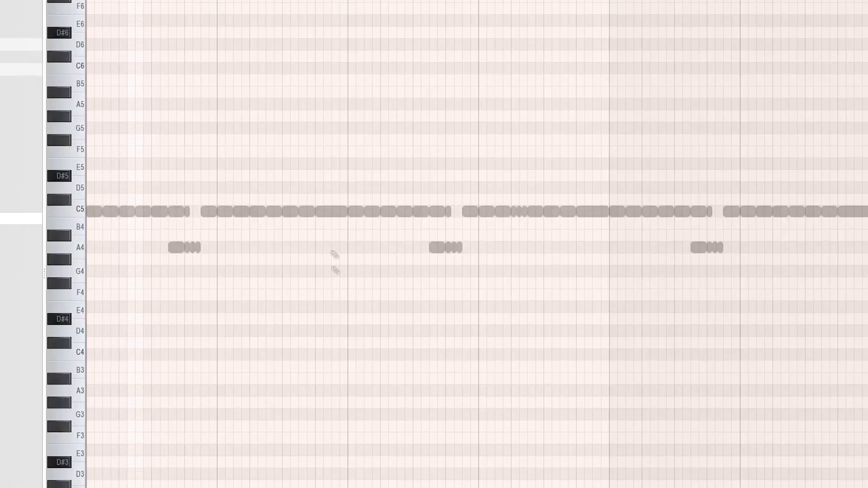
left_click(598, 212)
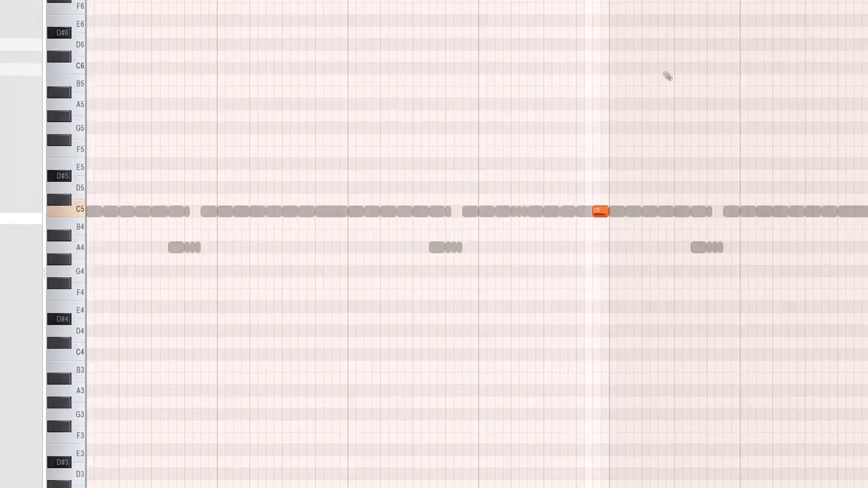
- Place B5 notes for the 808 at bar 1 and on beats 2 and 3.5 of bar 2, and join them with legato
scroll(491, 150, "up", 2)
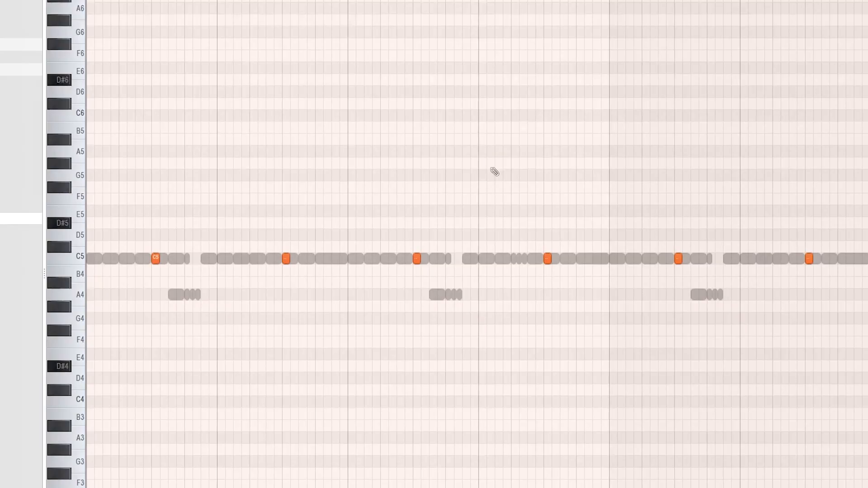
scroll(596, 155, "down", 3)
scroll(456, 180, "up", 1)
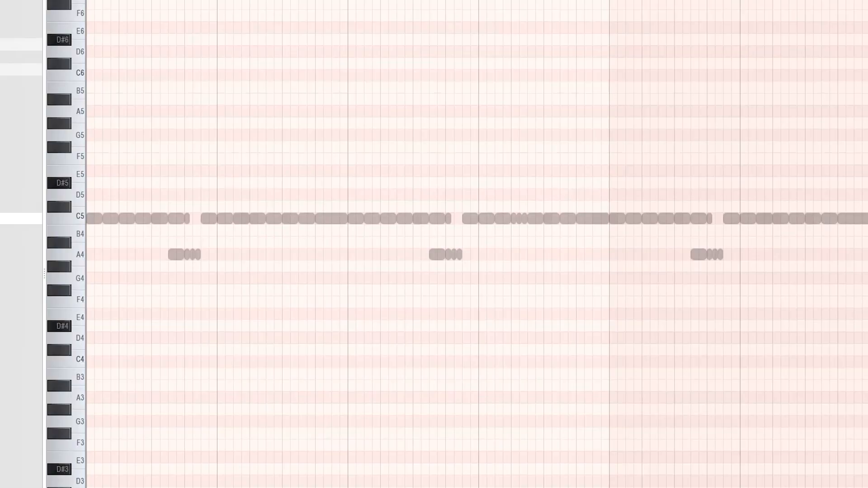
scroll(213, 109, "up", 2)
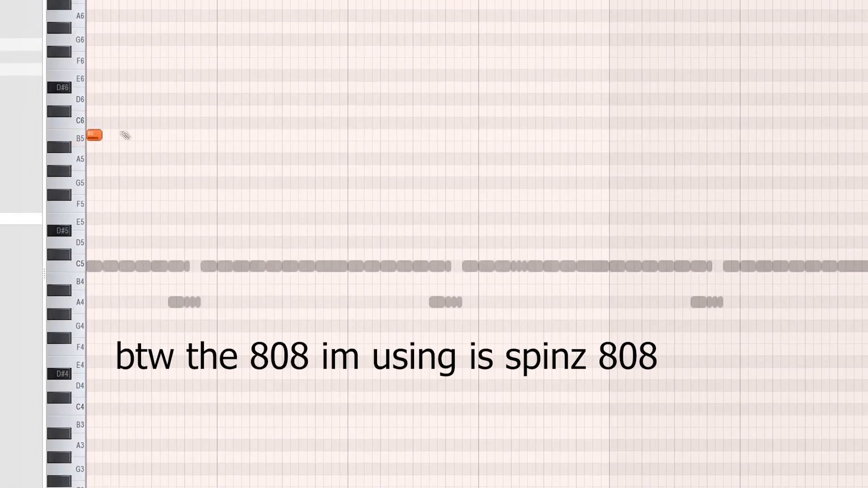
left_click(254, 136)
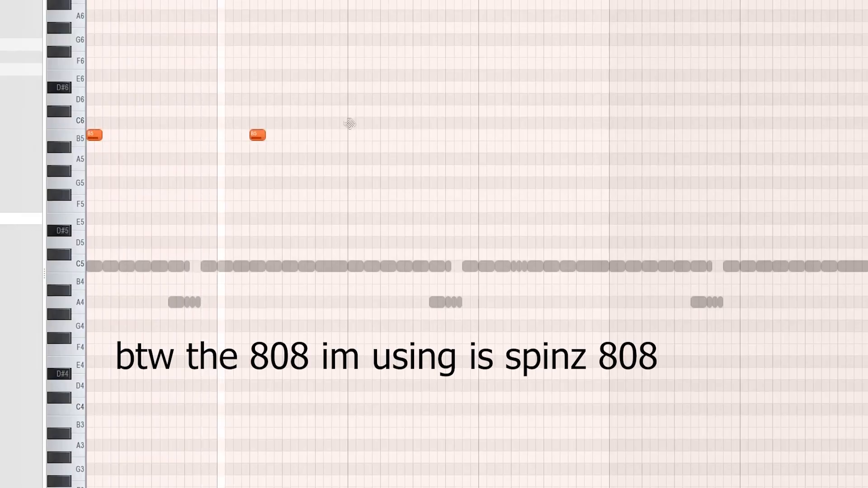
left_click(306, 134)
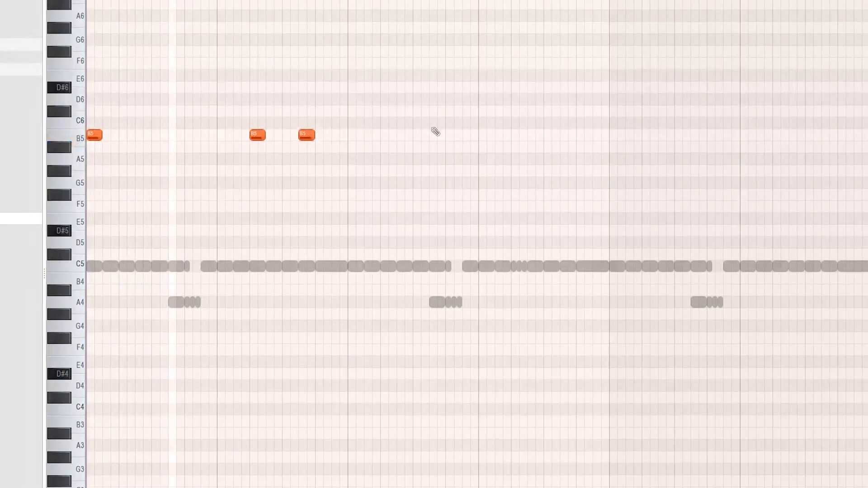
key("ctrl+l")
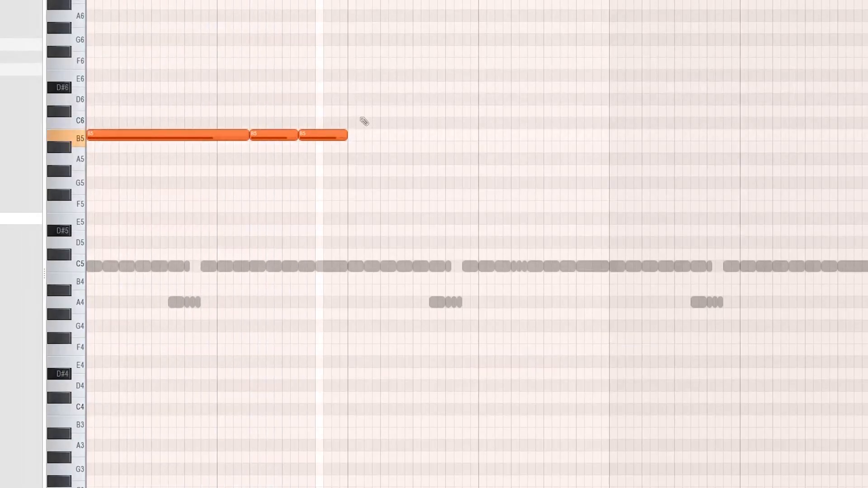
- Add a D#6 808 note at bar 3 and C#6 notes on beats 2 and 3.5 of bar 4, joined with legato
left_click(354, 87)
left_click(515, 111)
left_click(563, 112)
key("ctrl+l")
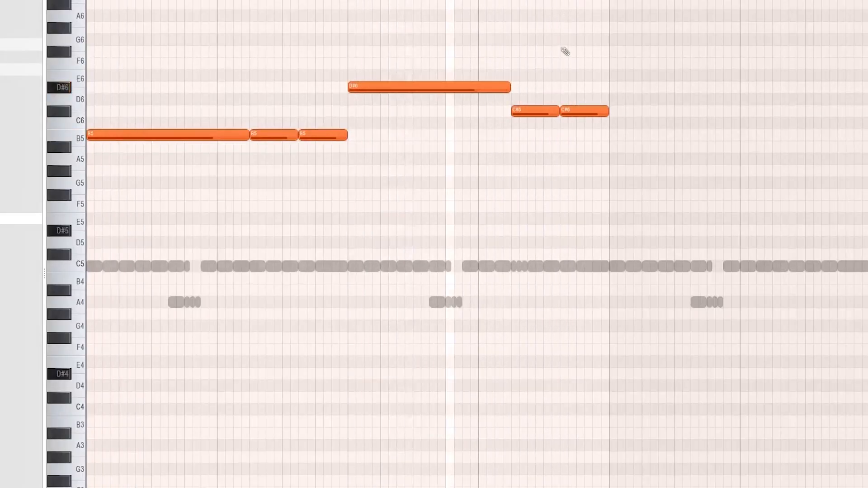
- Play back the 808 melody and examine its notes, the slide note and the high B5 notes through bar 8
scroll(648, 45, "up", 1)
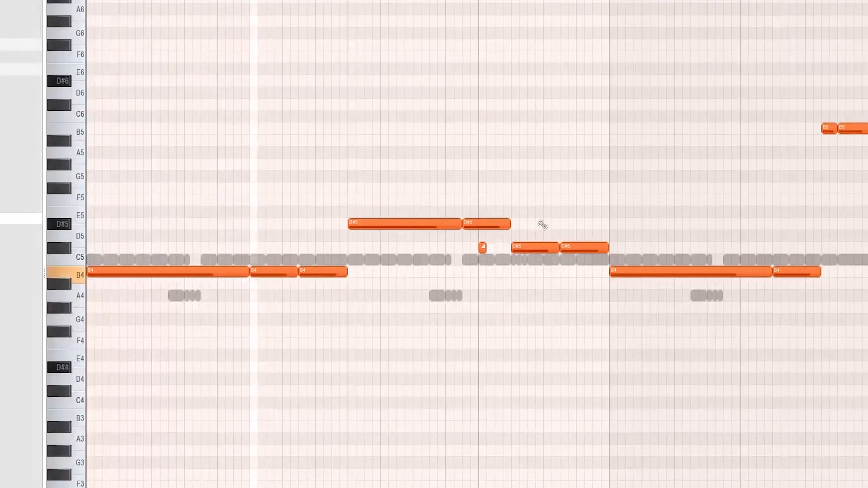
scroll(465, 266, "up", 2)
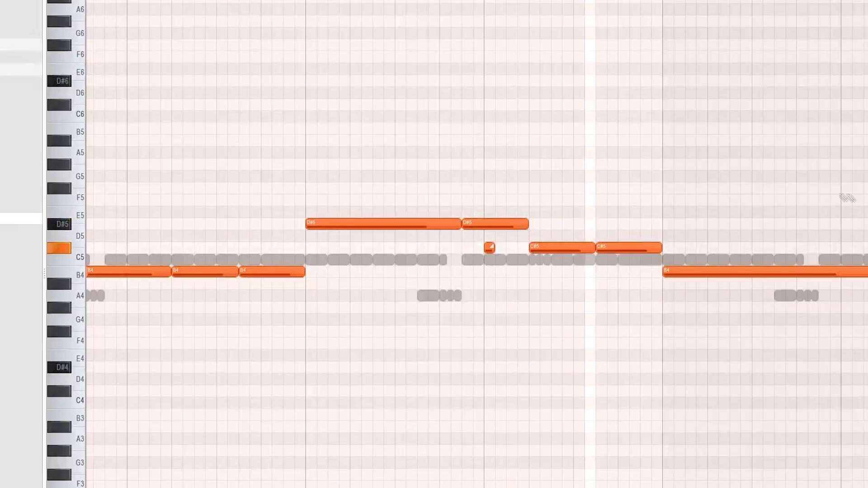
scroll(840, 200, "down", 2)
scroll(797, 218, "up", 1)
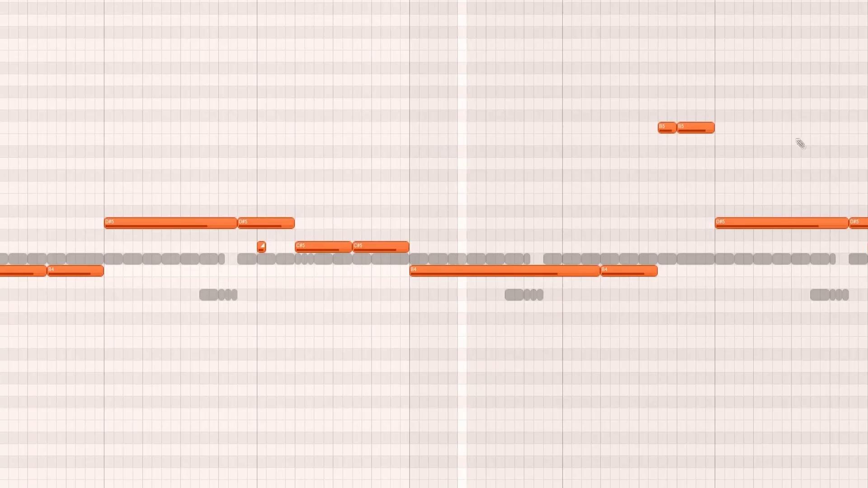
scroll(832, 161, "down", 1)
scroll(605, 168, "up", 3)
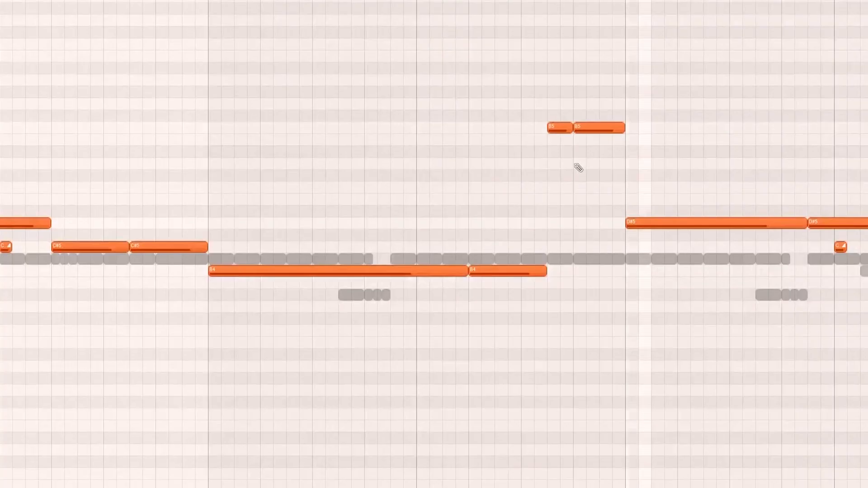
scroll(480, 172, "down", 2)
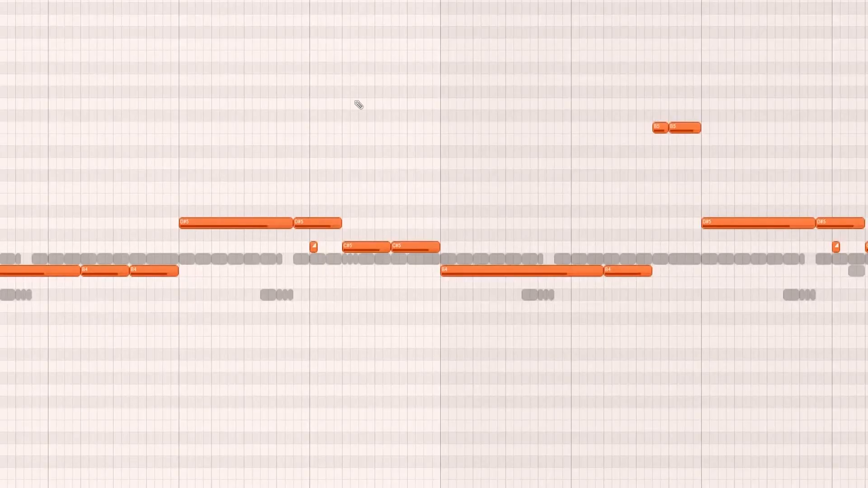
- Load the 20Hz + 18kHz cut preset in the melody's Fruity Parametric EQ 2, raise the low cut just above 100 Hz, and play it
key("F9")
left_click_drag(309, 119, 393, 125)
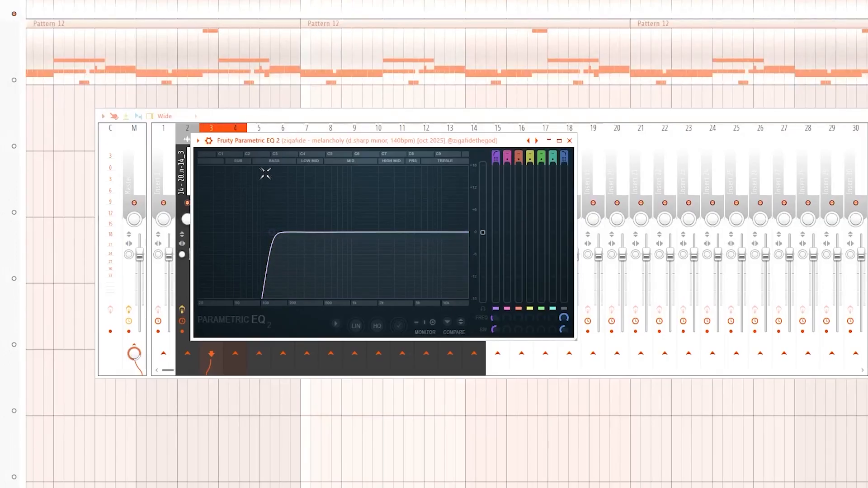
key("space")
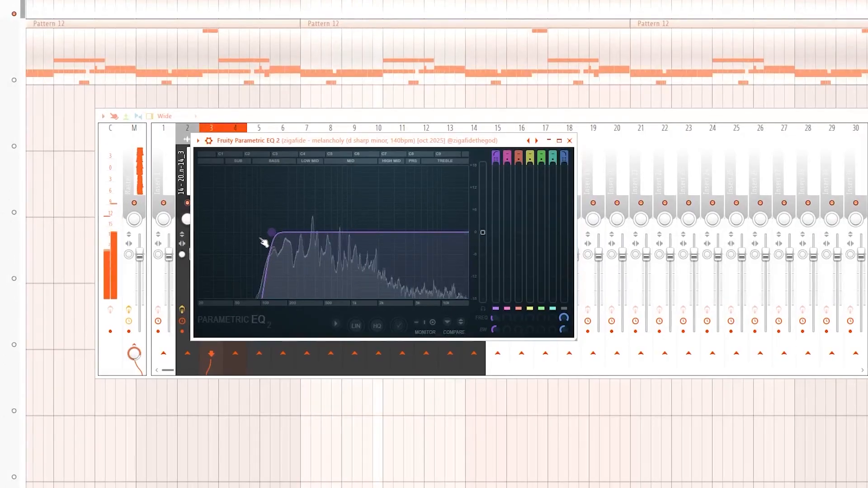
left_click(528, 140)
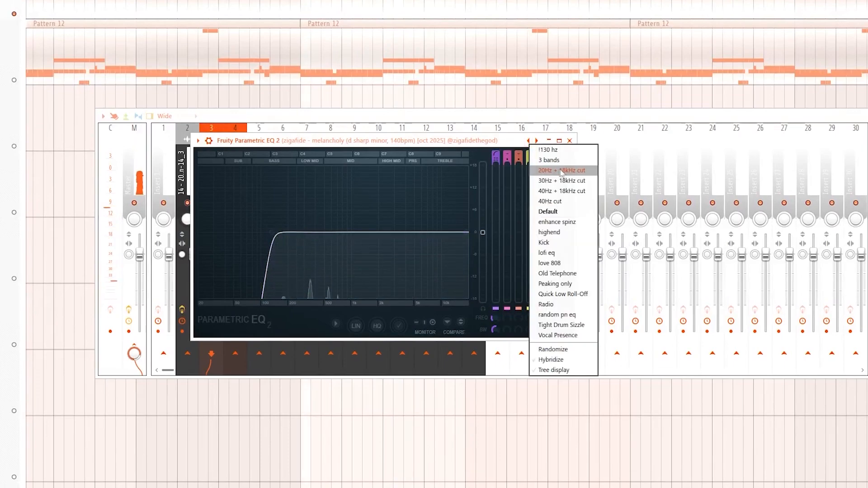
left_click(553, 172)
left_click_drag(200, 233, 270, 231)
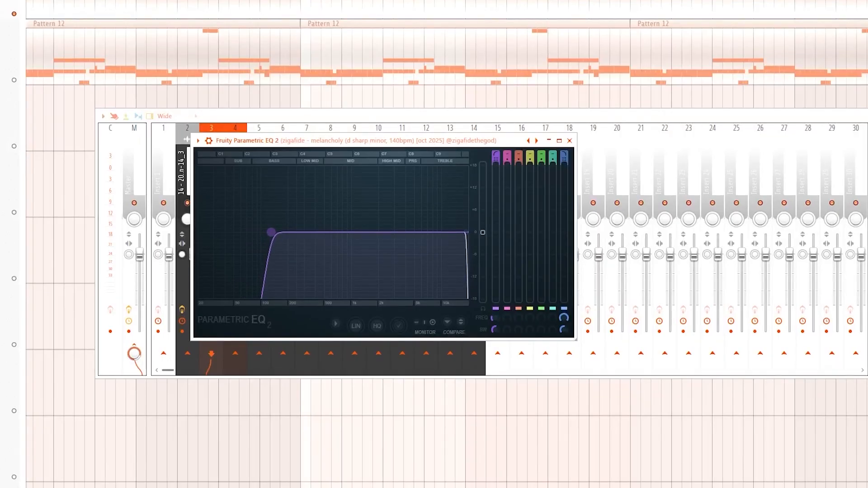
key("space")
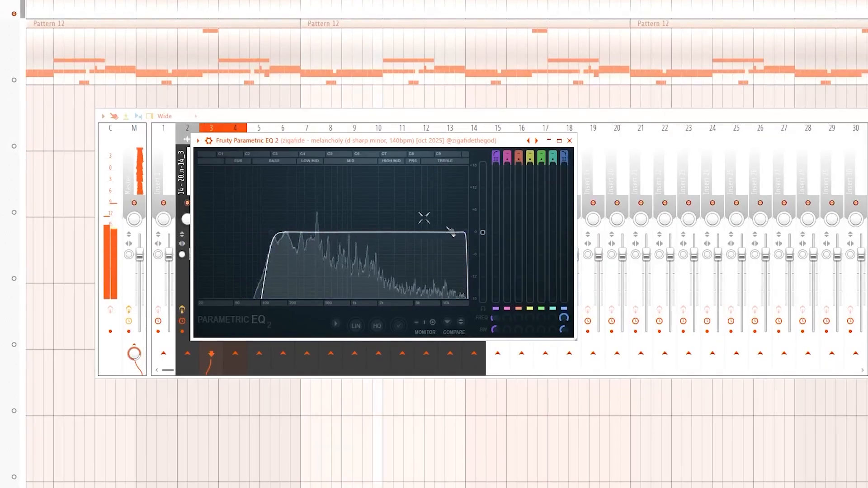
key("Escape")
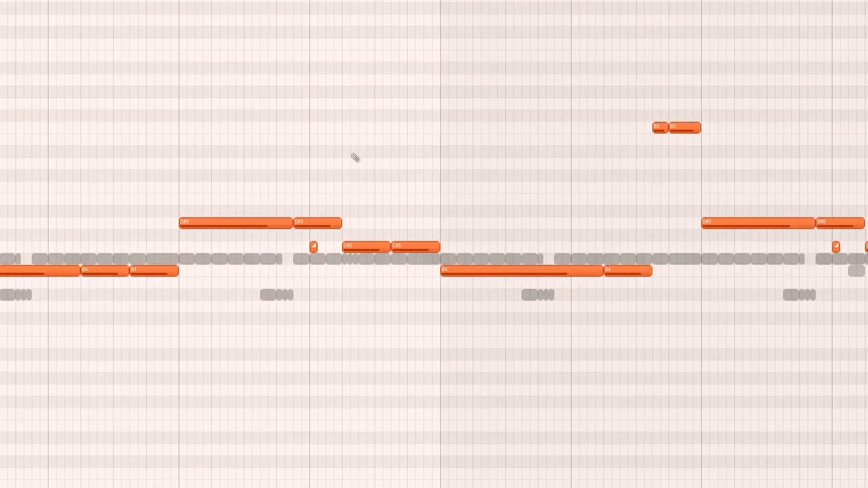
- Show the channel rack with its channel names, play the pattern, and examine the 808, drum and perc parts
key("F6")
key("space")
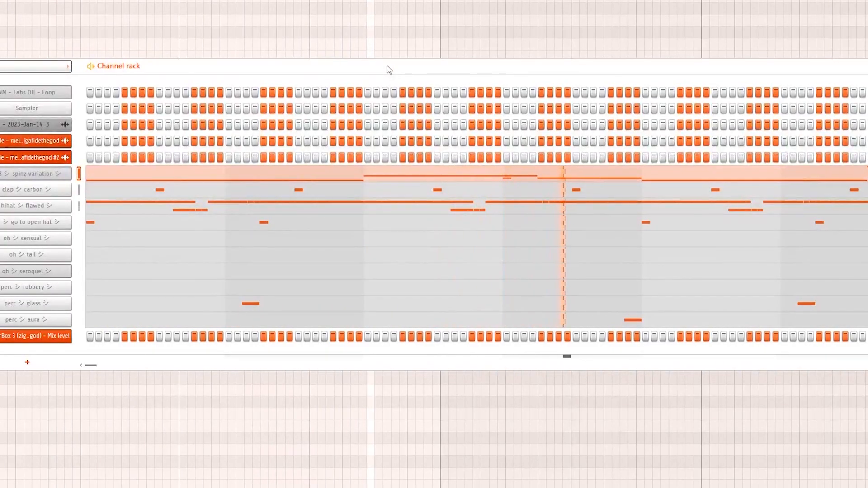
key("space")
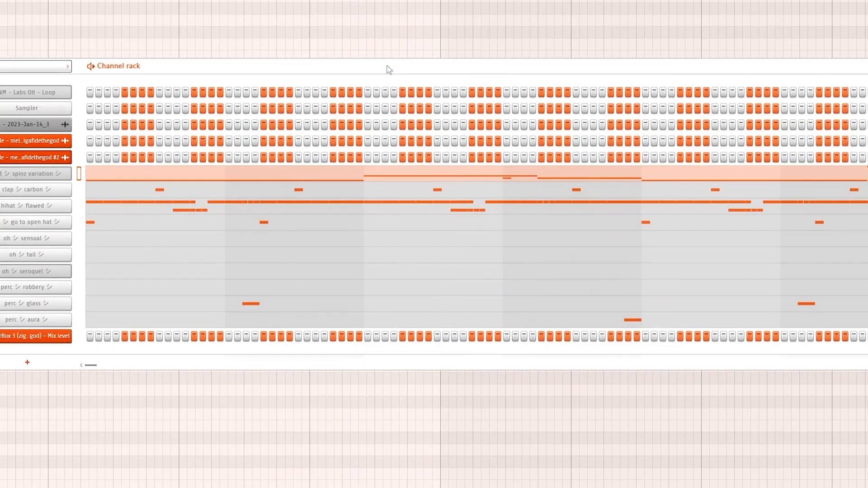
left_click_drag(389, 70, 413, 69)
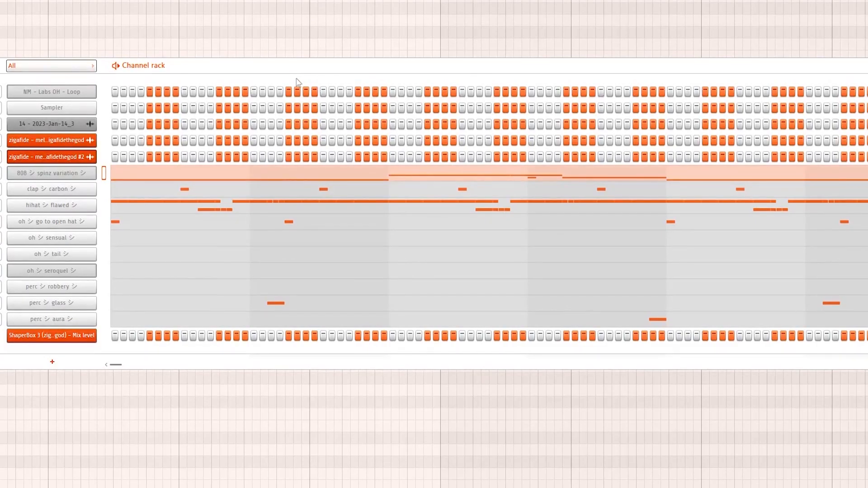
left_click_drag(303, 74, 337, 68)
- Unmute all the playlist tracks and play the Pattern 12 arrangement from bar 17
key("F5")
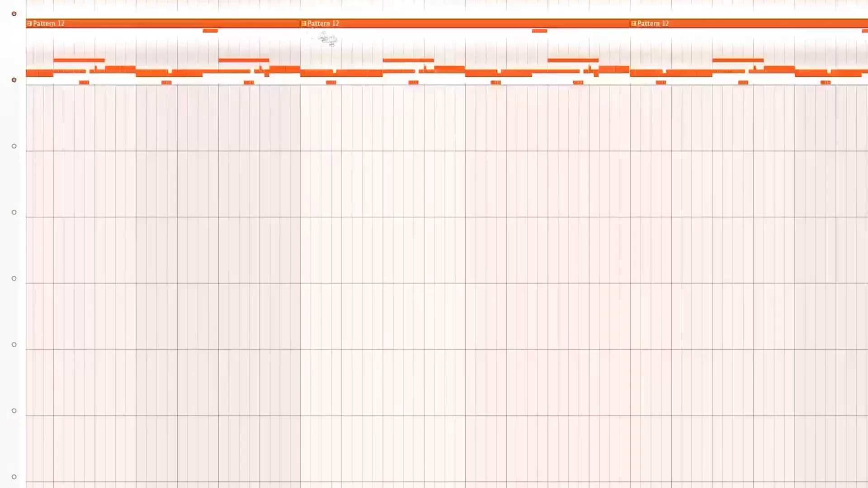
right_click(17, 13)
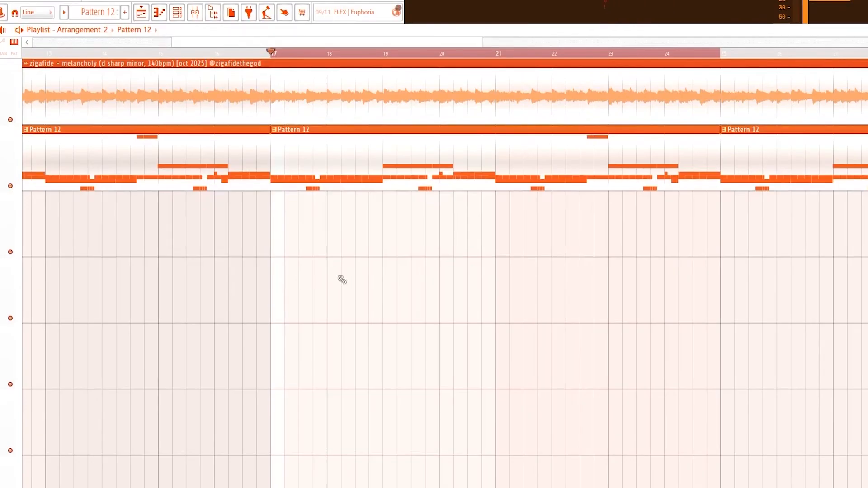
scroll(339, 281, "down", 4)
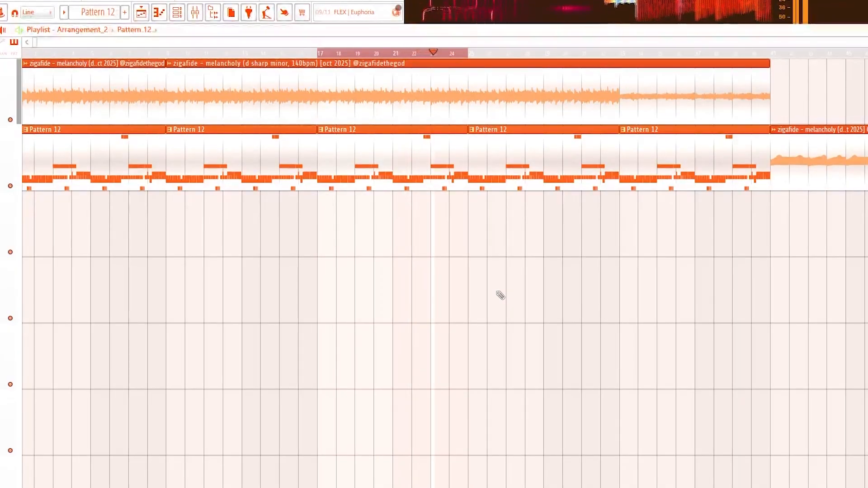
scroll(497, 296, "down", 2)
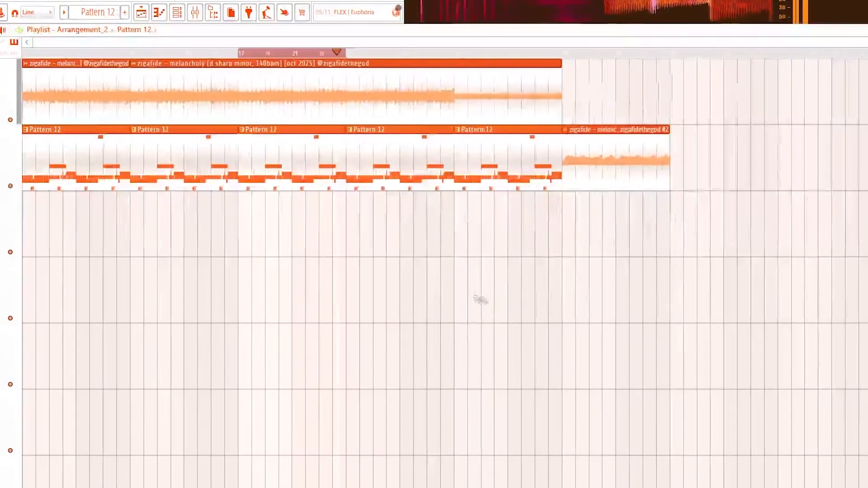
key("space")
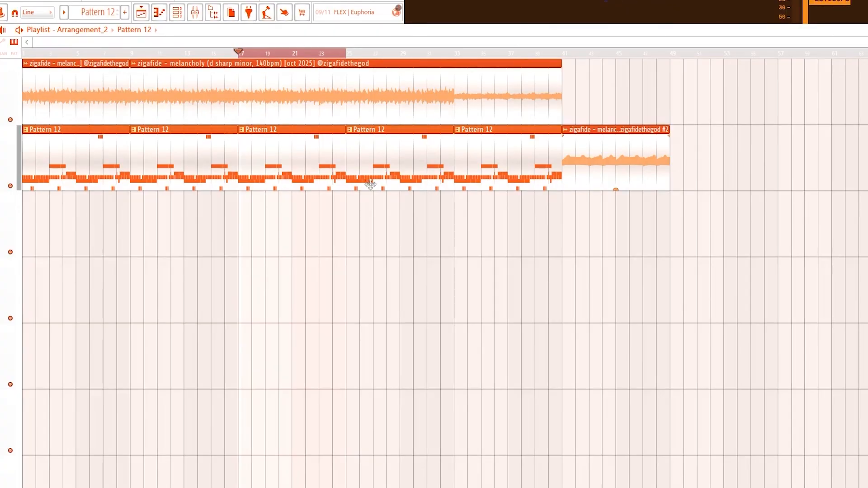
- Split the Pattern 12 clips by channel onto separate playlist tracks, keeping the perc clips only in alternate sections
left_click(347, 195, "ctrl")
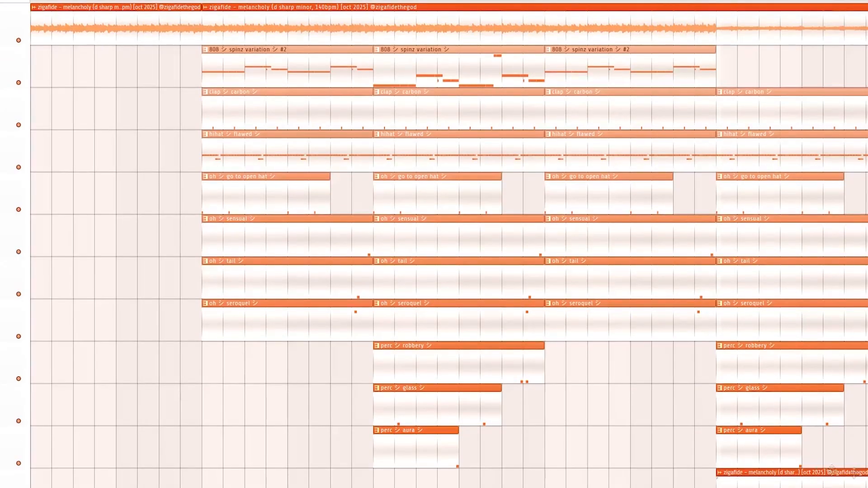
- Examine how the parts alternate between sections of the playlist arrangement, selecting the clips of the first drum section and deselecting them
scroll(741, 461, "down", 2)
scroll(696, 484, "up", 2)
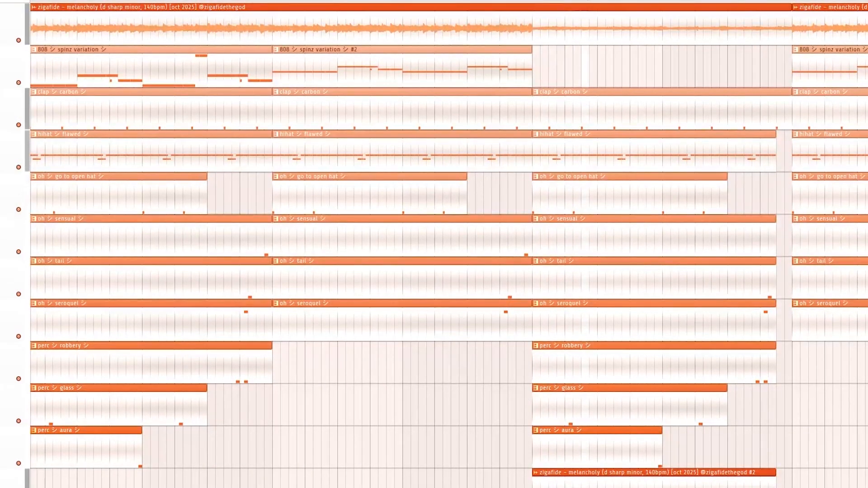
scroll(452, 244, "down", 2)
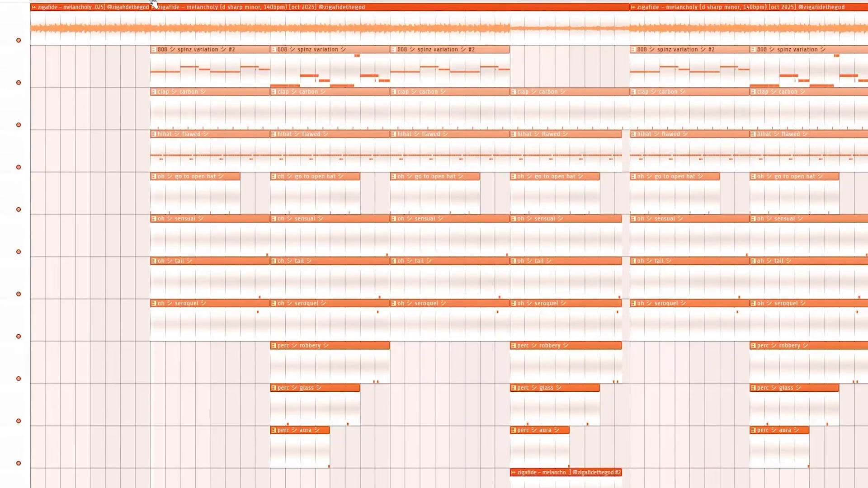
left_click_drag(153, 3, 586, 14)
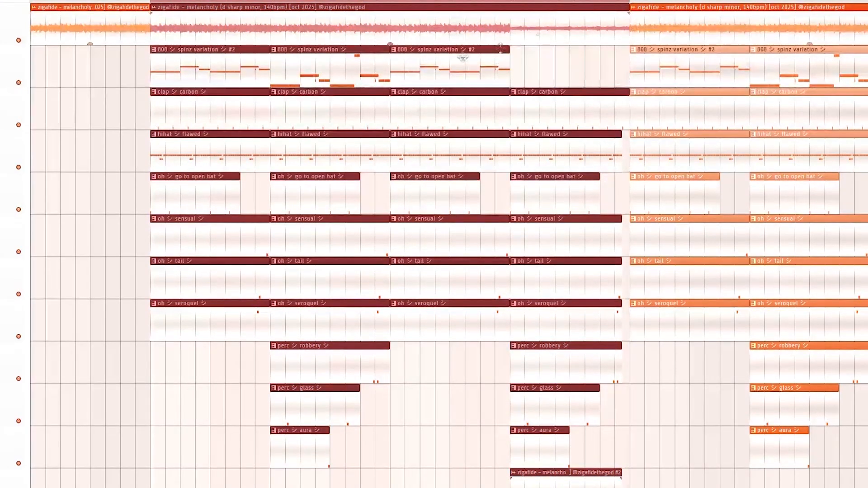
scroll(272, 73, "down", 2)
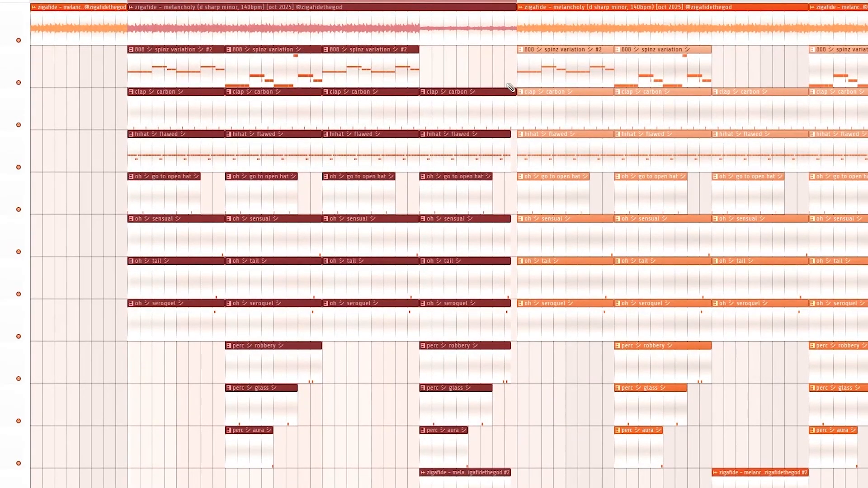
key("ctrl+b")
key("ctrl+d")
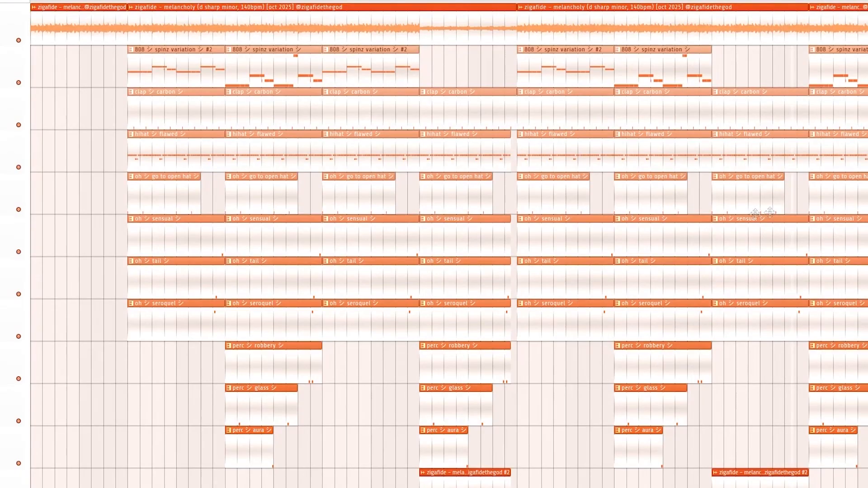
scroll(493, 18, "up", 2)
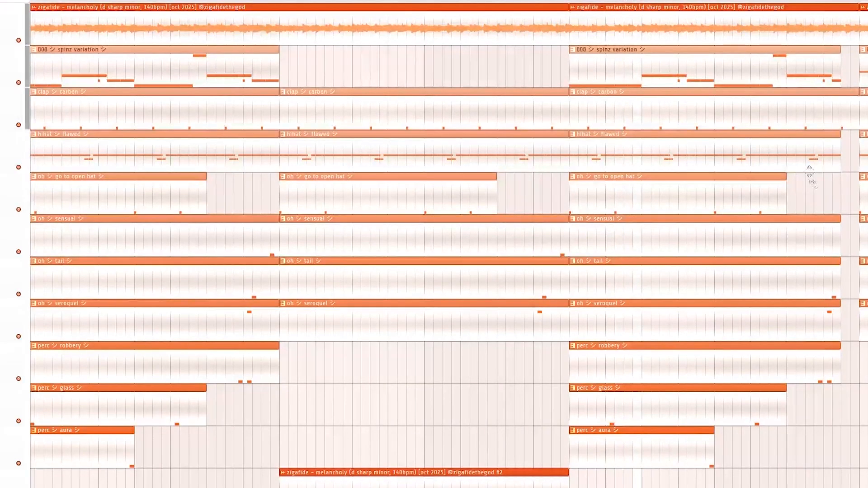
scroll(806, 199, "down", 3)
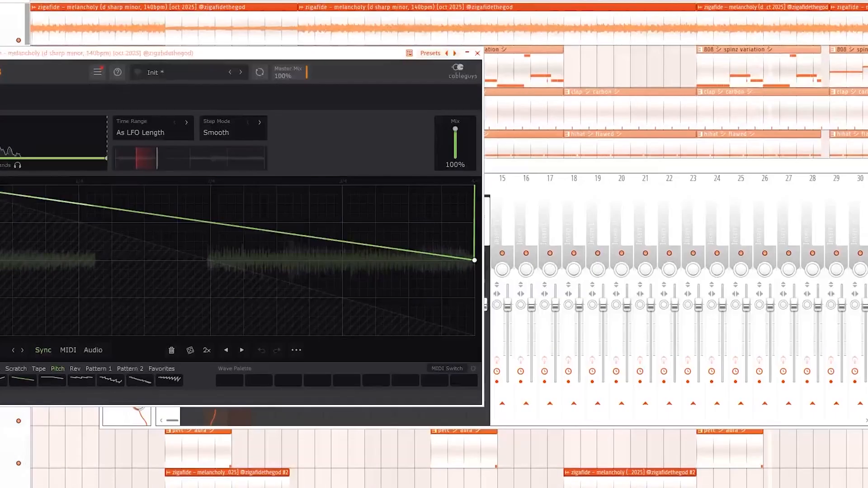
- Hide the mixer and view the melody's ShaperBox 3 time curve over the playlist
key("F9")
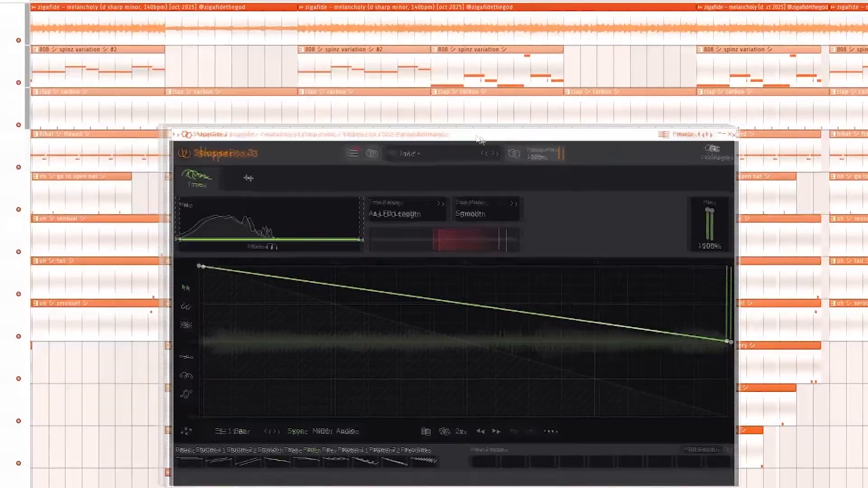